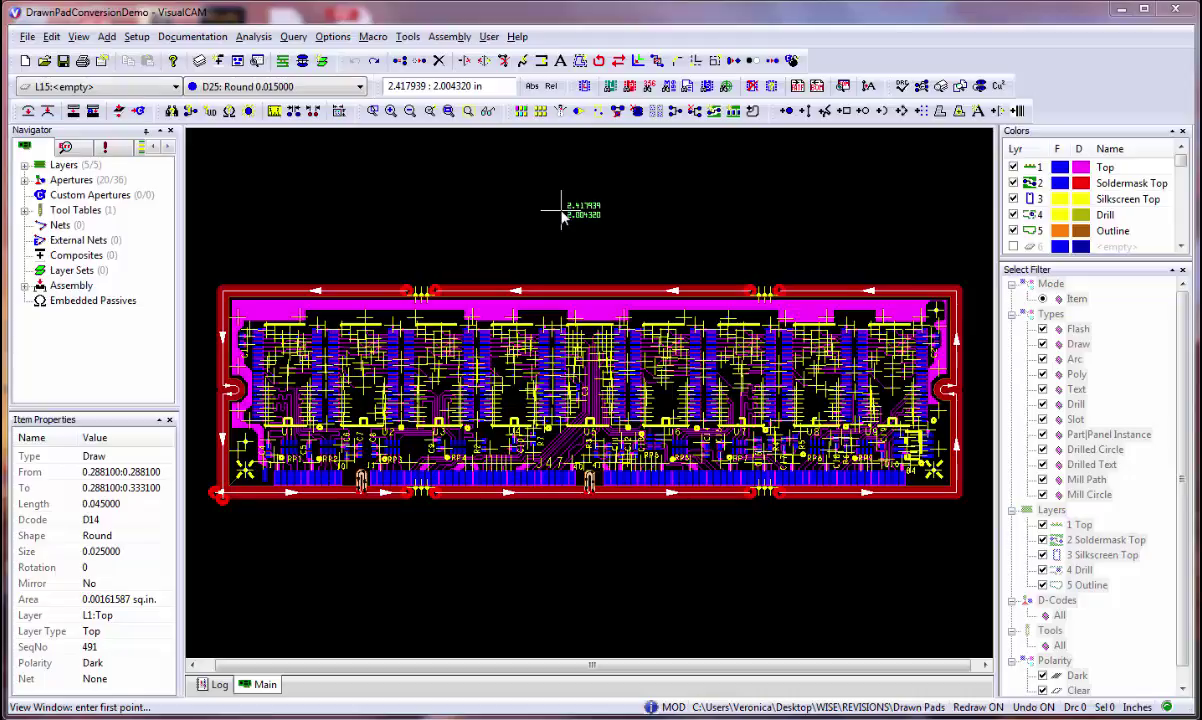
- Hide the Outline, Drill, Silkscreen Top and Soldermask Top layers, and set the Top layer's draw colour to red
{"action": "left_click", "coordinate": [1013, 230]}
{"action": "left_click", "coordinate": [1013, 214]}
{"action": "left_click", "coordinate": [1013, 198]}
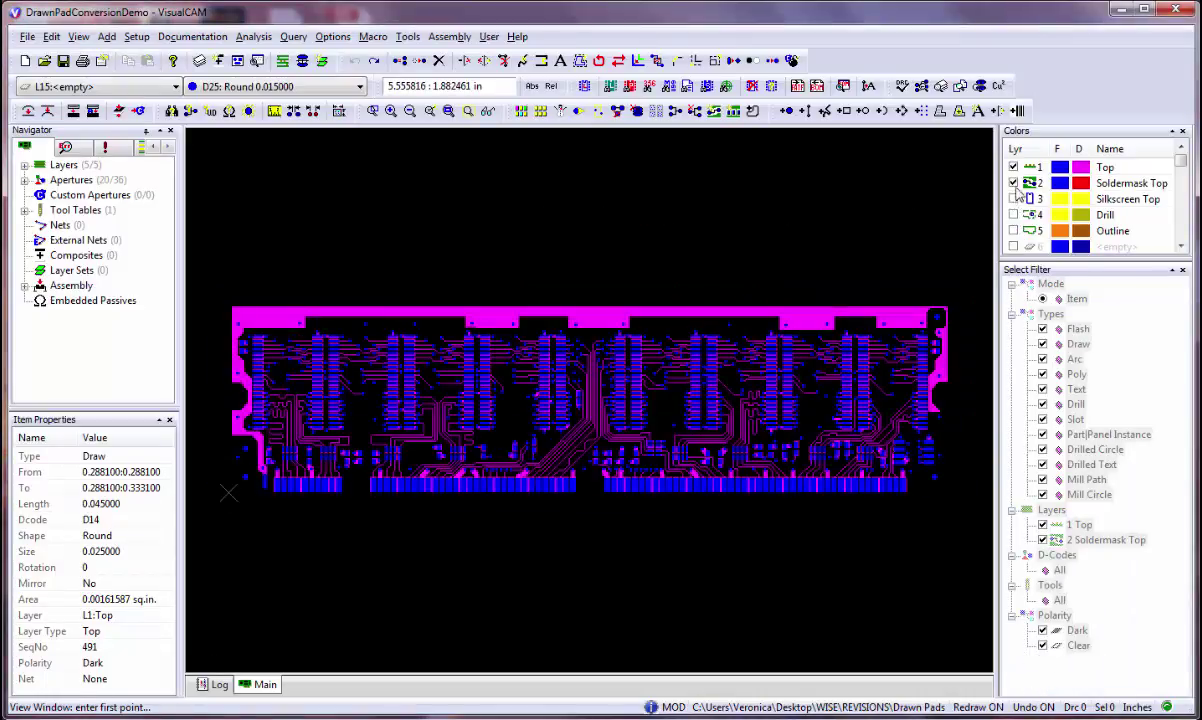
{"action": "left_click", "coordinate": [1013, 183]}
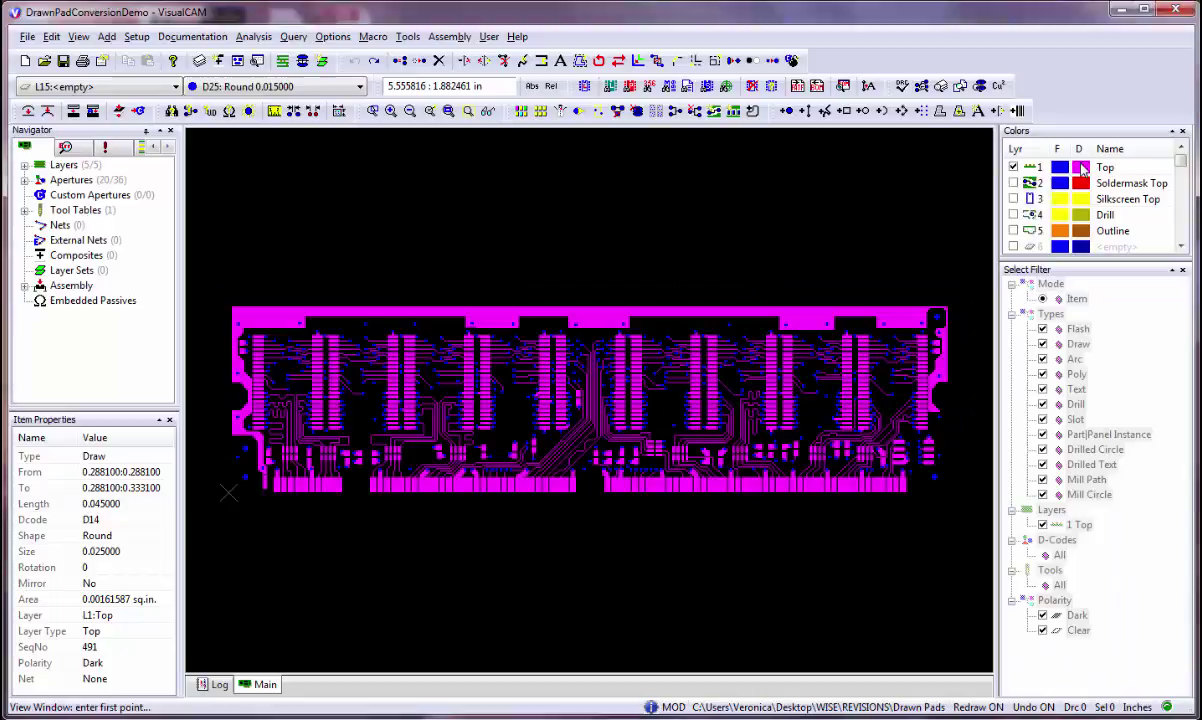
{"action": "left_click", "coordinate": [1058, 183]}
{"action": "left_click", "coordinate": [963, 199]}
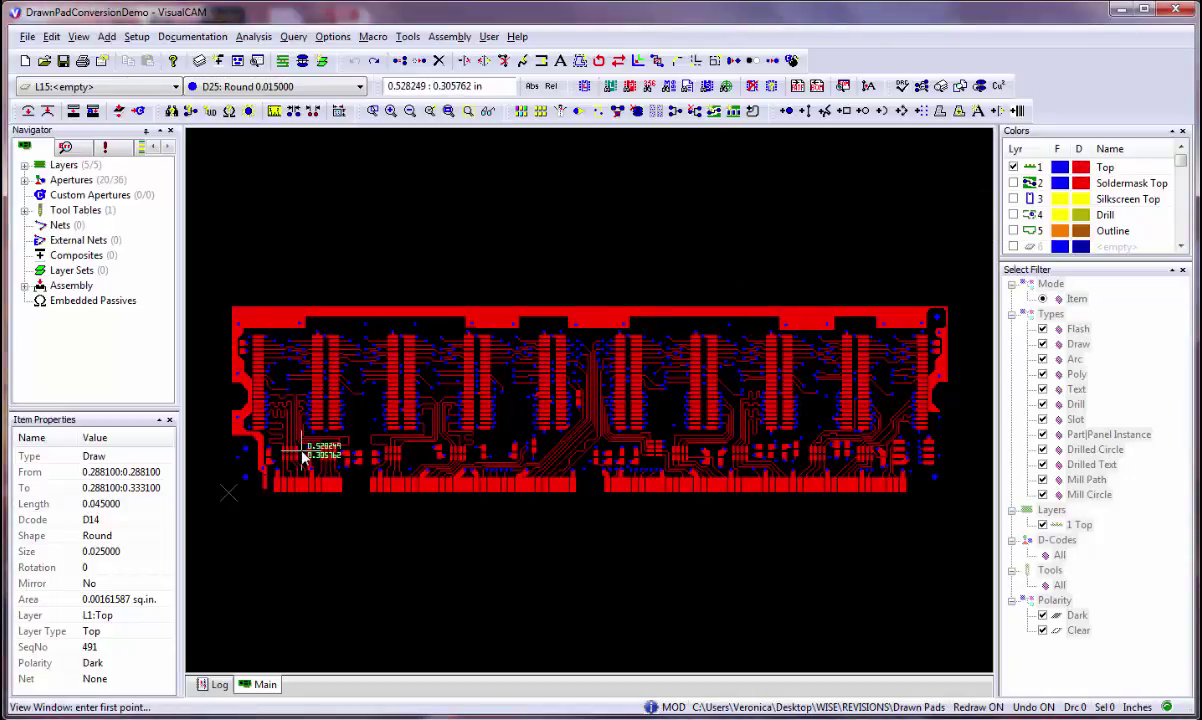
- Query the upper pad at the end of the lower-left serpentine trace and inspect its individual D27 draws
{"action": "scroll", "coordinate": [593, 397], "scroll_direction": "up", "scroll_amount": 5}
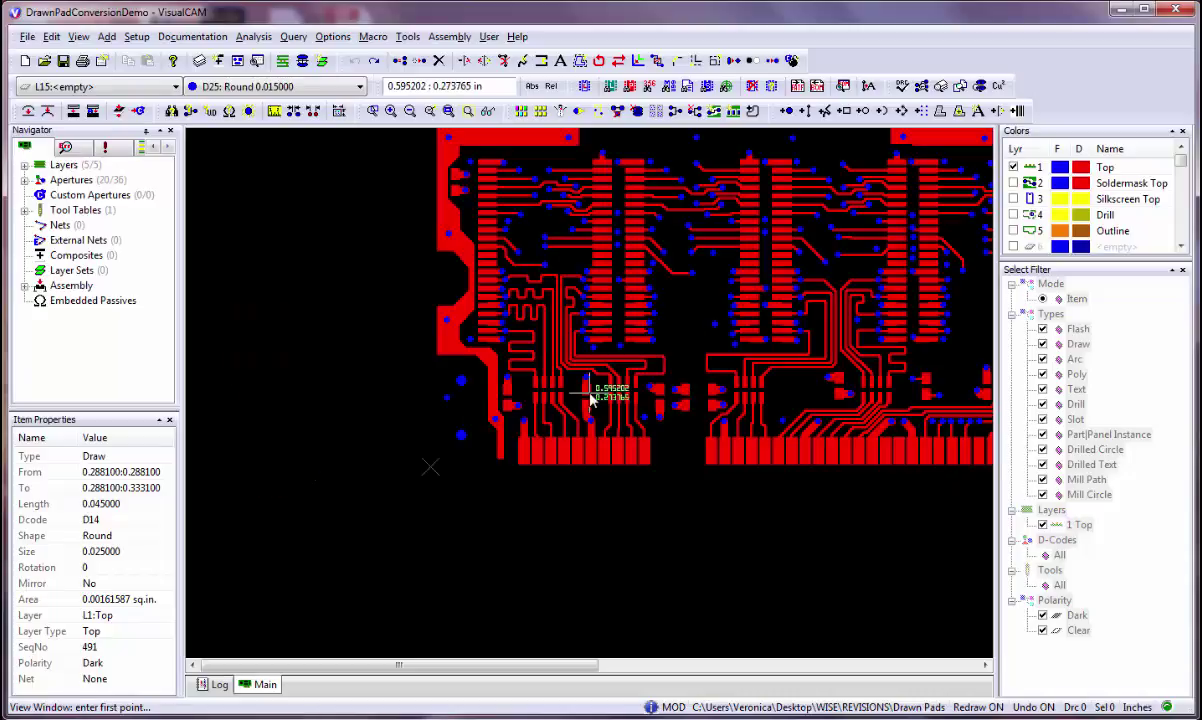
{"action": "scroll", "coordinate": [593, 397], "scroll_direction": "up", "scroll_amount": 1}
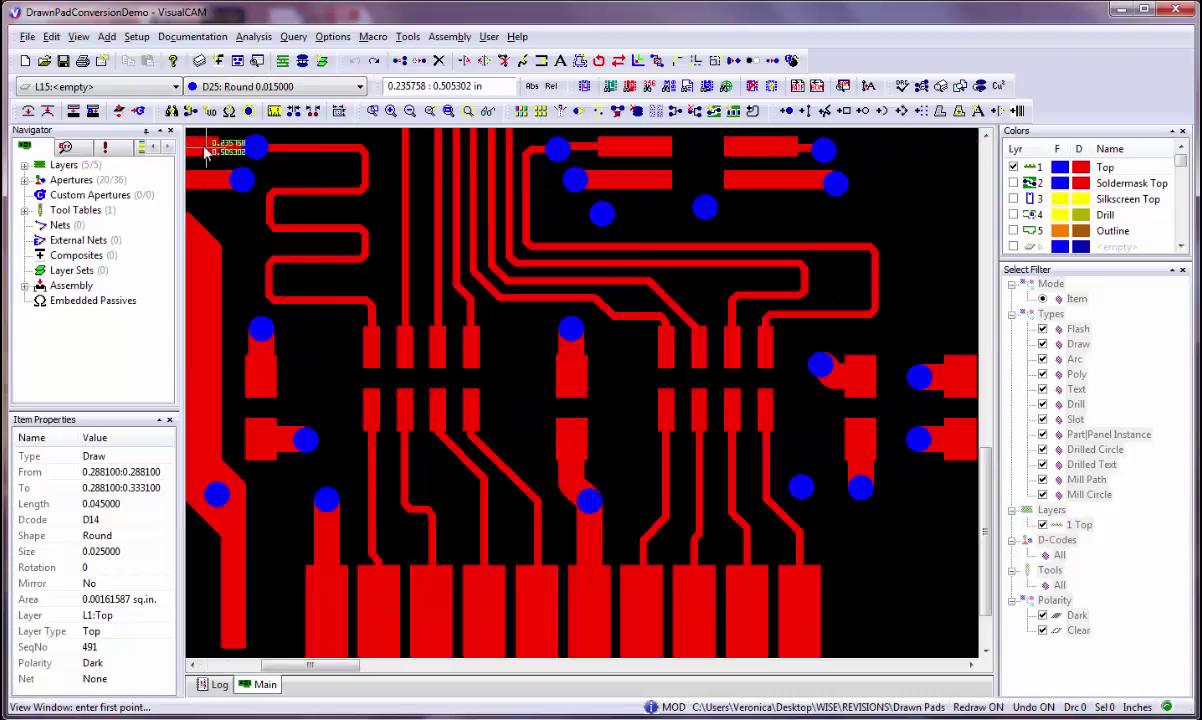
{"action": "left_click", "coordinate": [172, 112]}
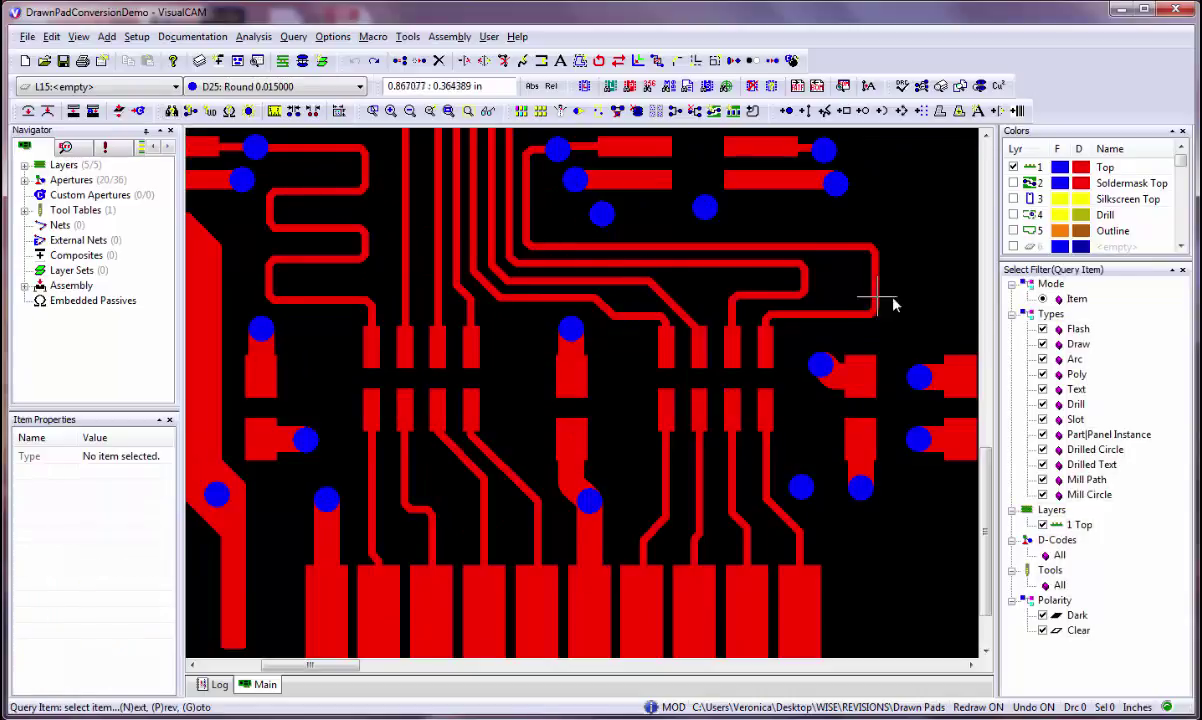
{"action": "left_click", "coordinate": [371, 354]}
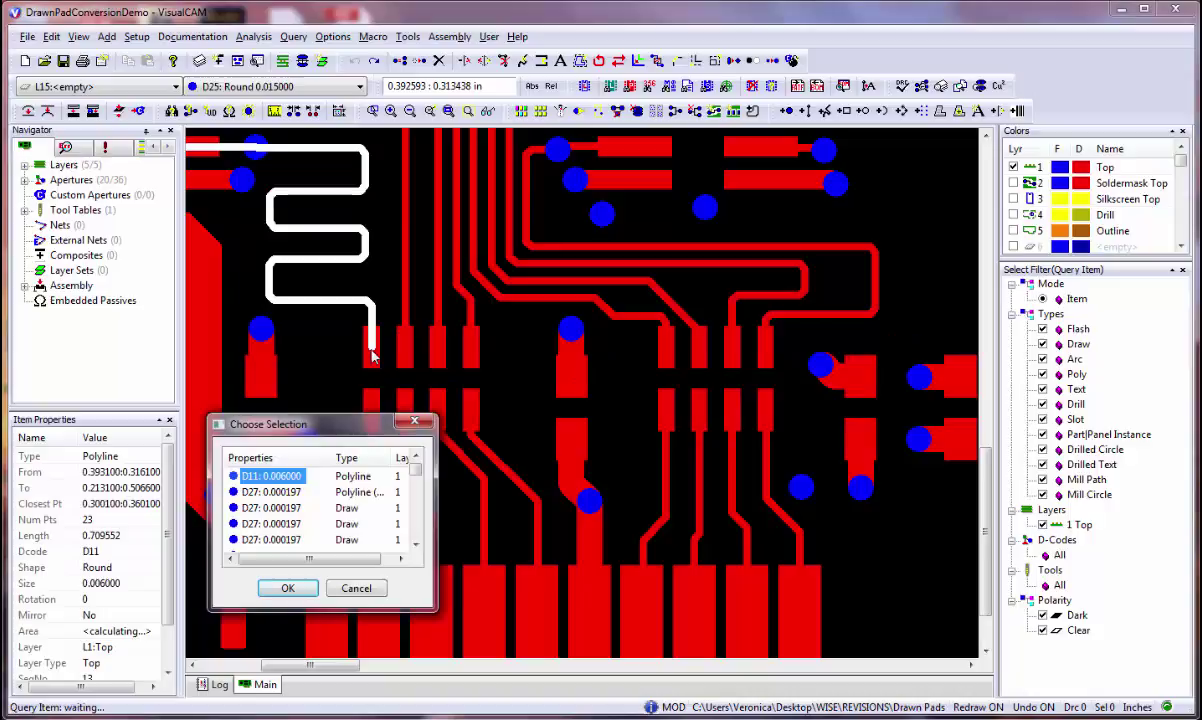
{"action": "key", "text": "Down"}
{"action": "key", "text": "Down"}
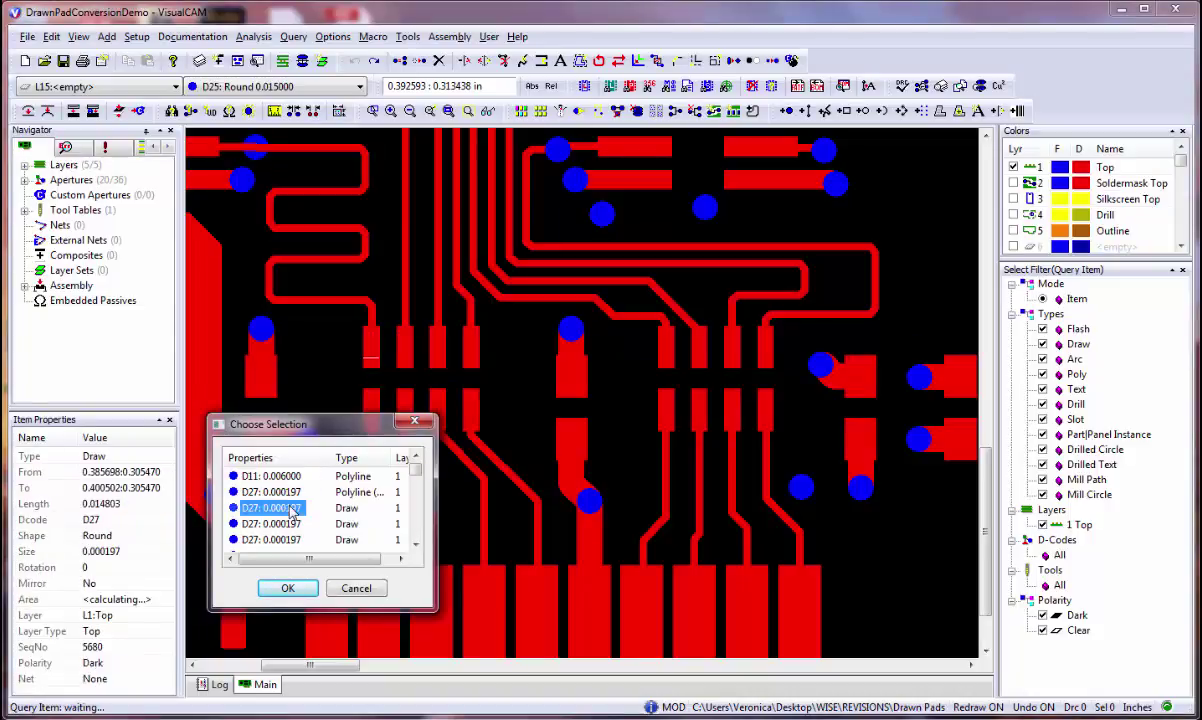
{"action": "left_click", "coordinate": [415, 547]}
{"action": "left_click", "coordinate": [415, 547]}
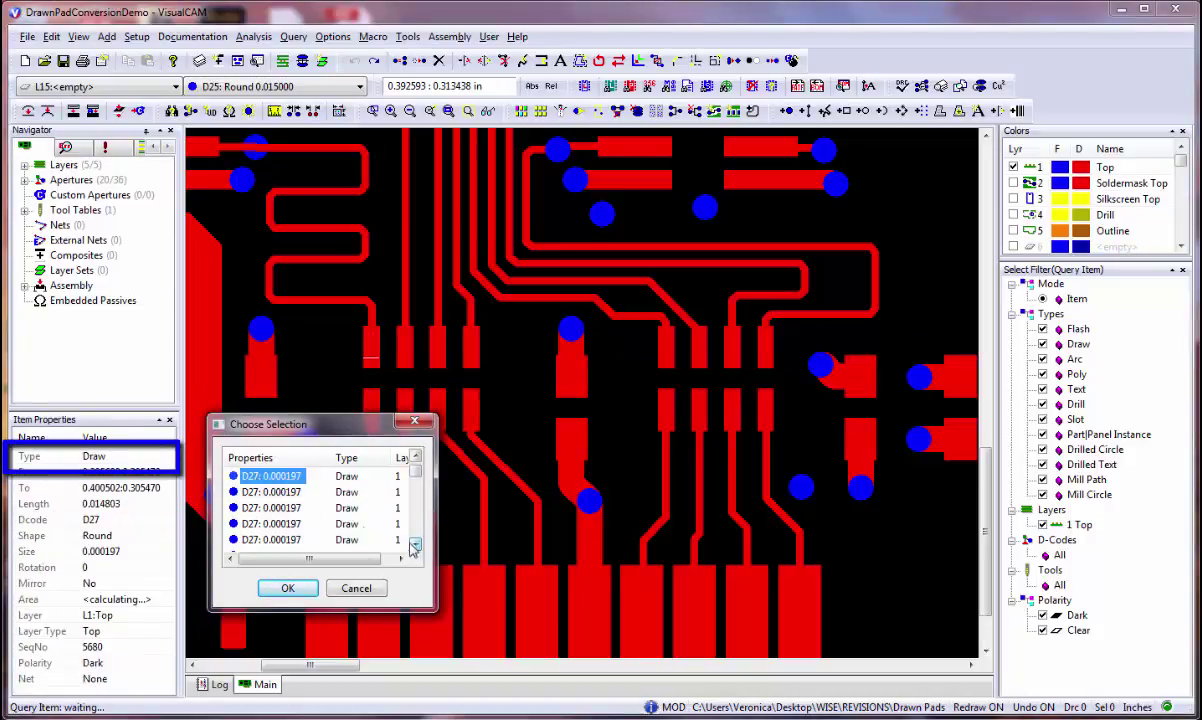
{"action": "left_click", "coordinate": [293, 509]}
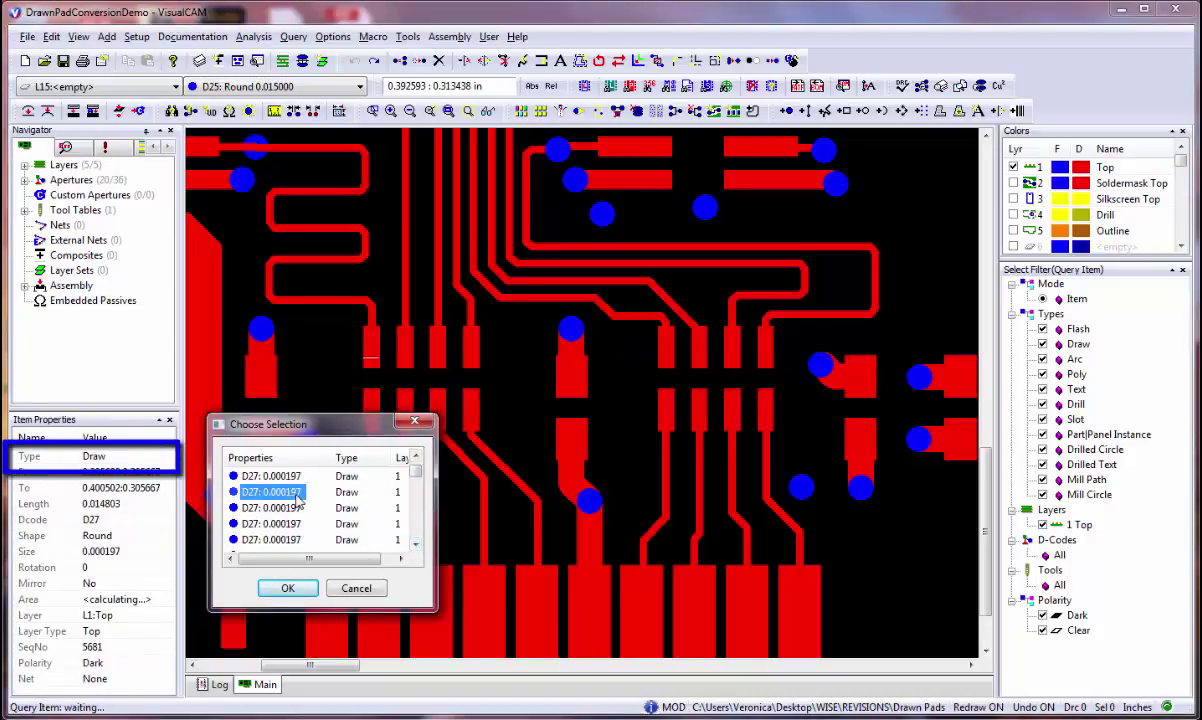
{"action": "left_click", "coordinate": [287, 587]}
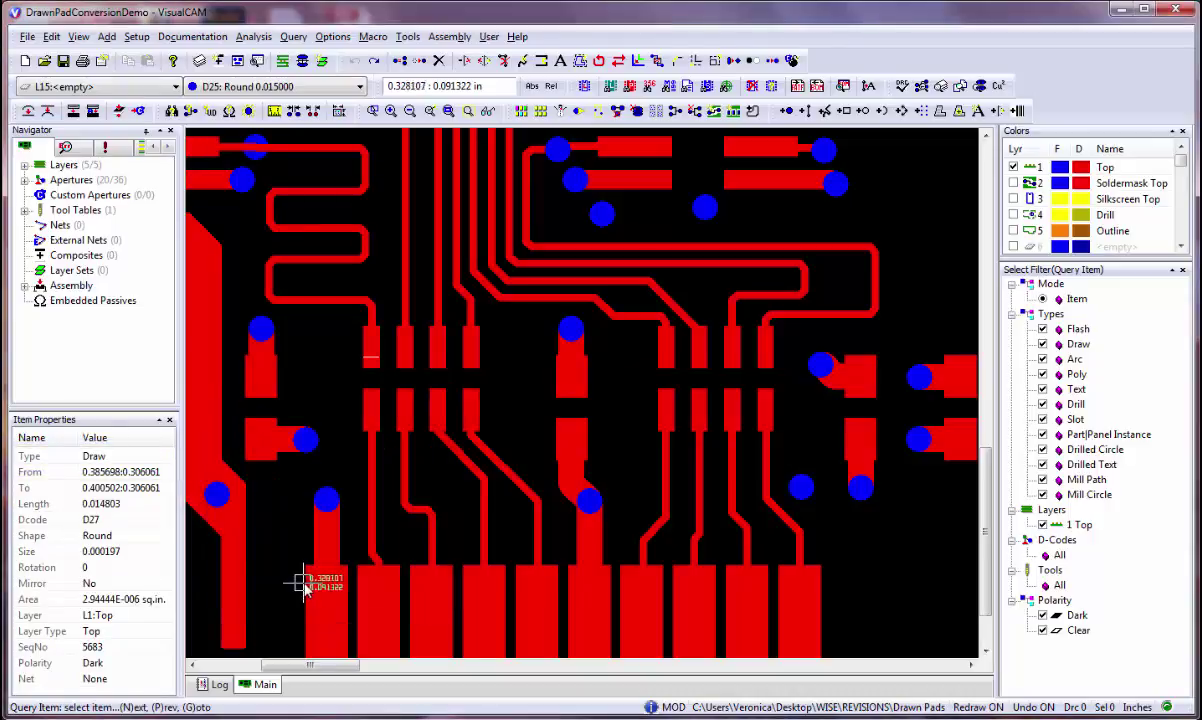
{"action": "left_click", "coordinate": [409, 40]}
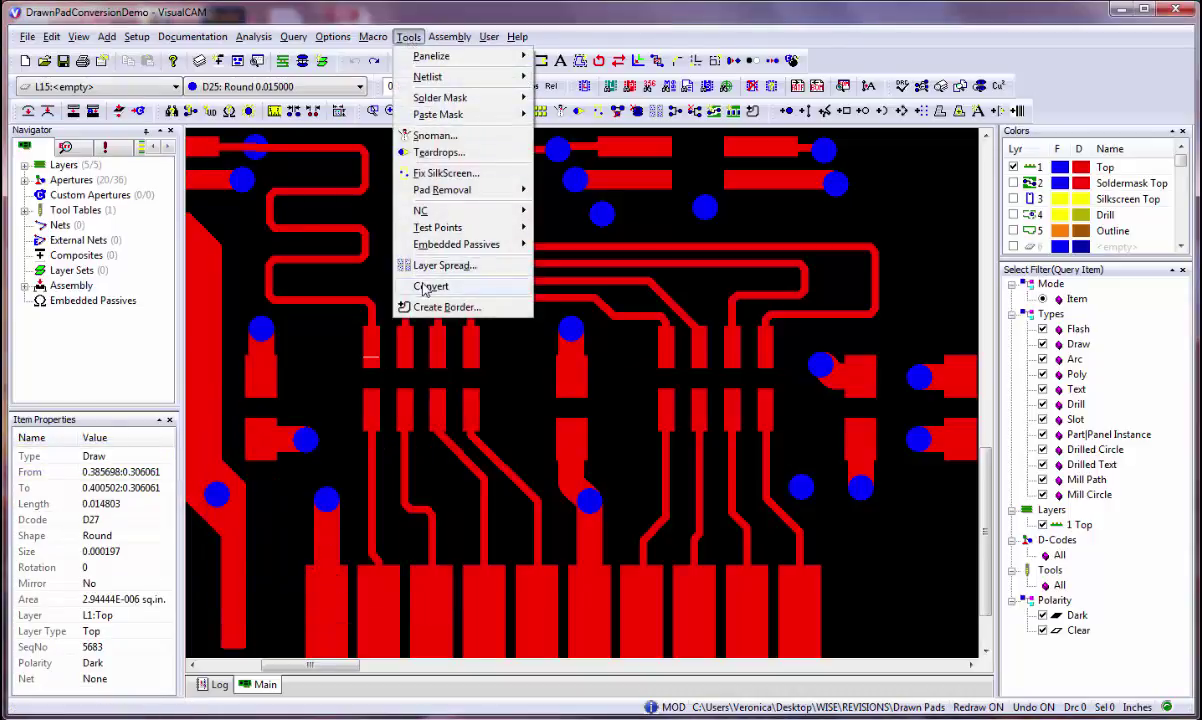
{"action": "mouse_move", "coordinate": [424, 288]}
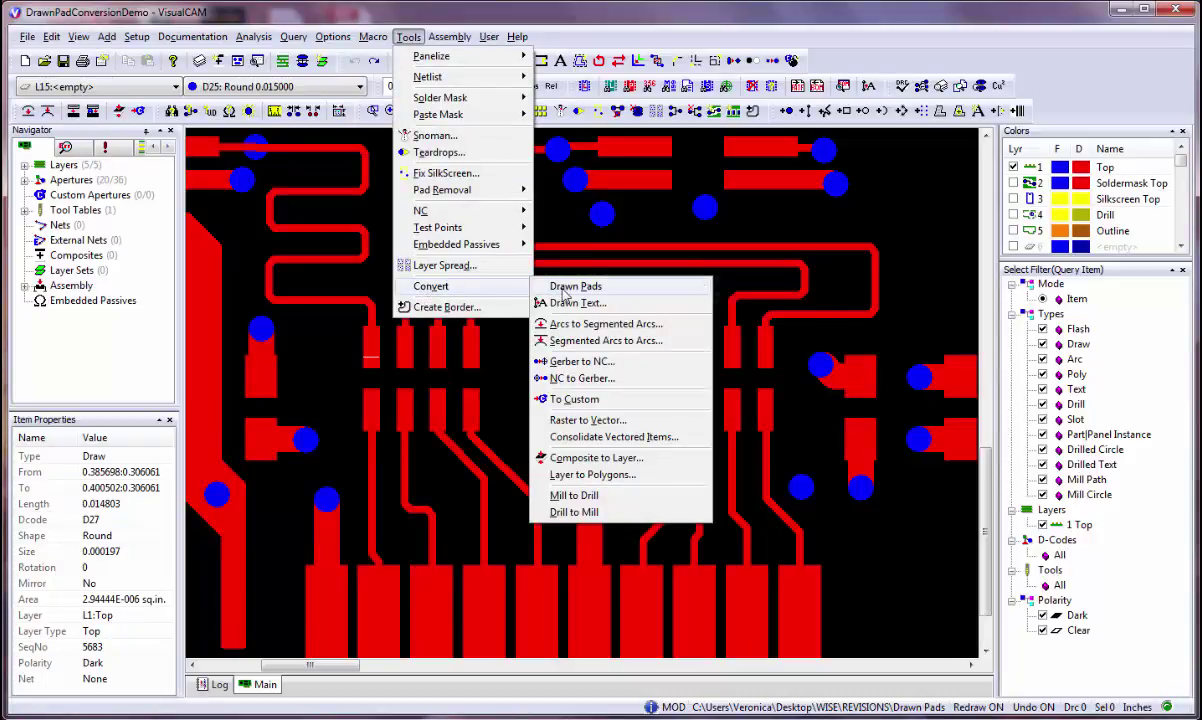
{"action": "mouse_move", "coordinate": [620, 288]}
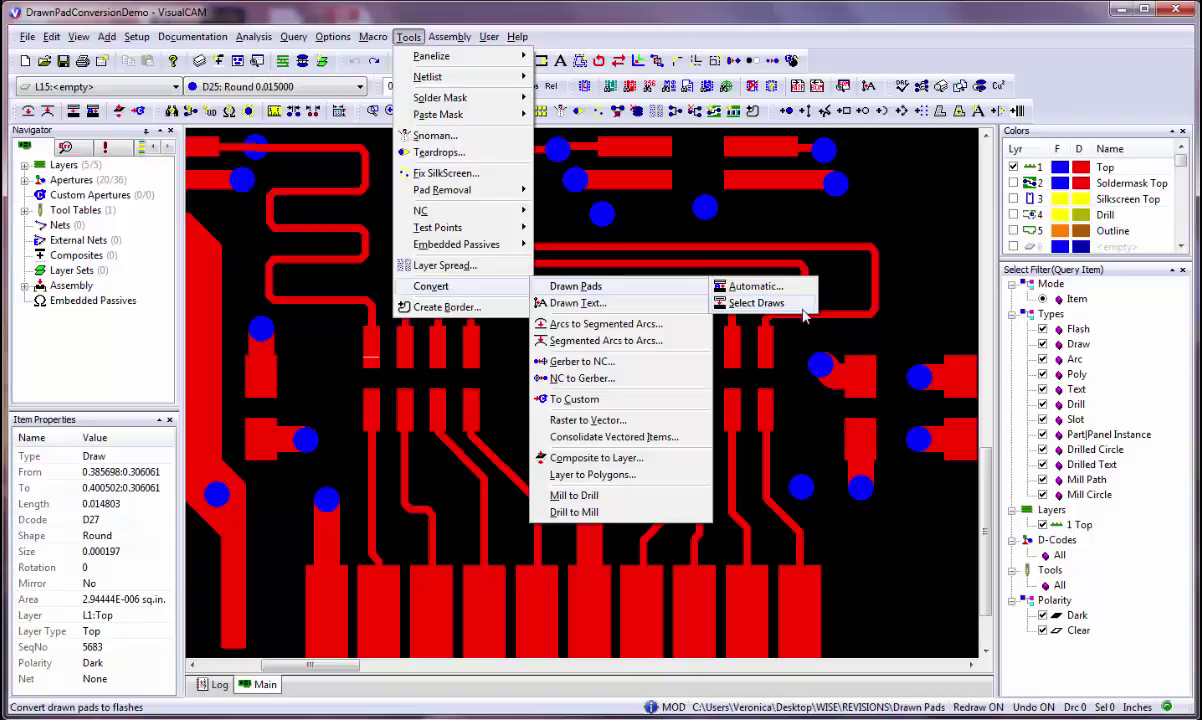
{"action": "key", "text": "Escape"}
{"action": "key", "text": "Escape"}
{"action": "key", "text": "Escape"}
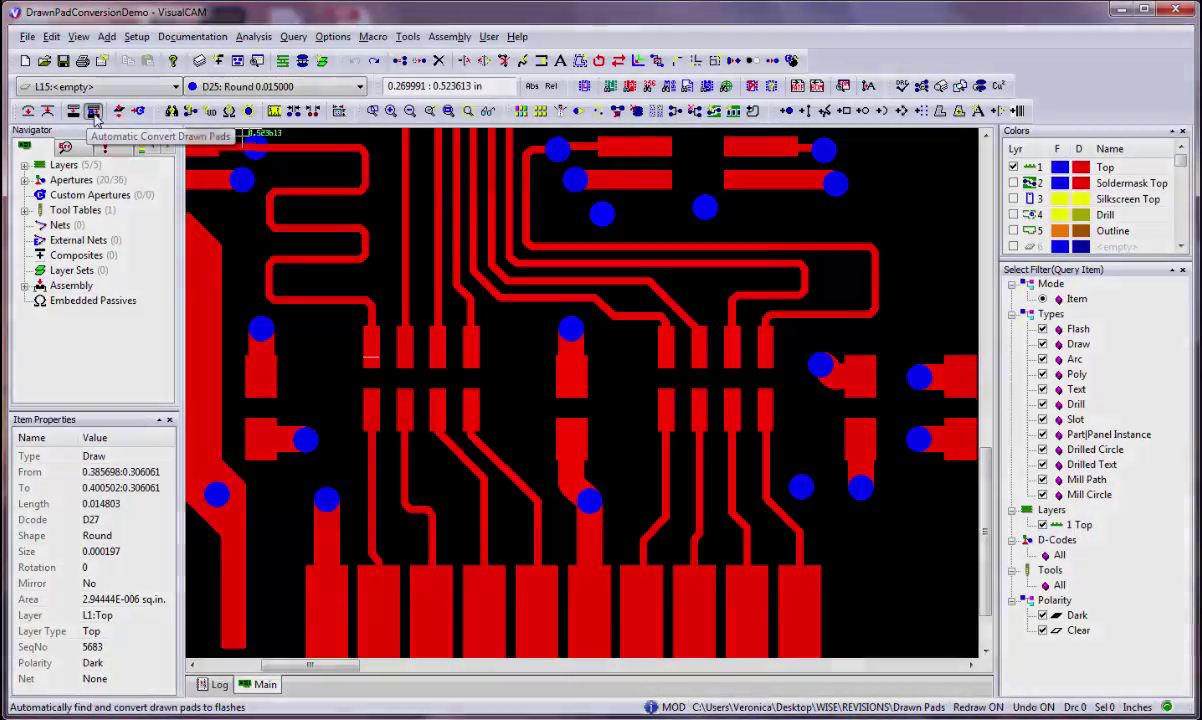
- Set up Automatic Drawn Pad Conversion with layer 2 Soldermask Top as control layer and only L1:Top as conversion layer
{"action": "left_click", "coordinate": [92, 112]}
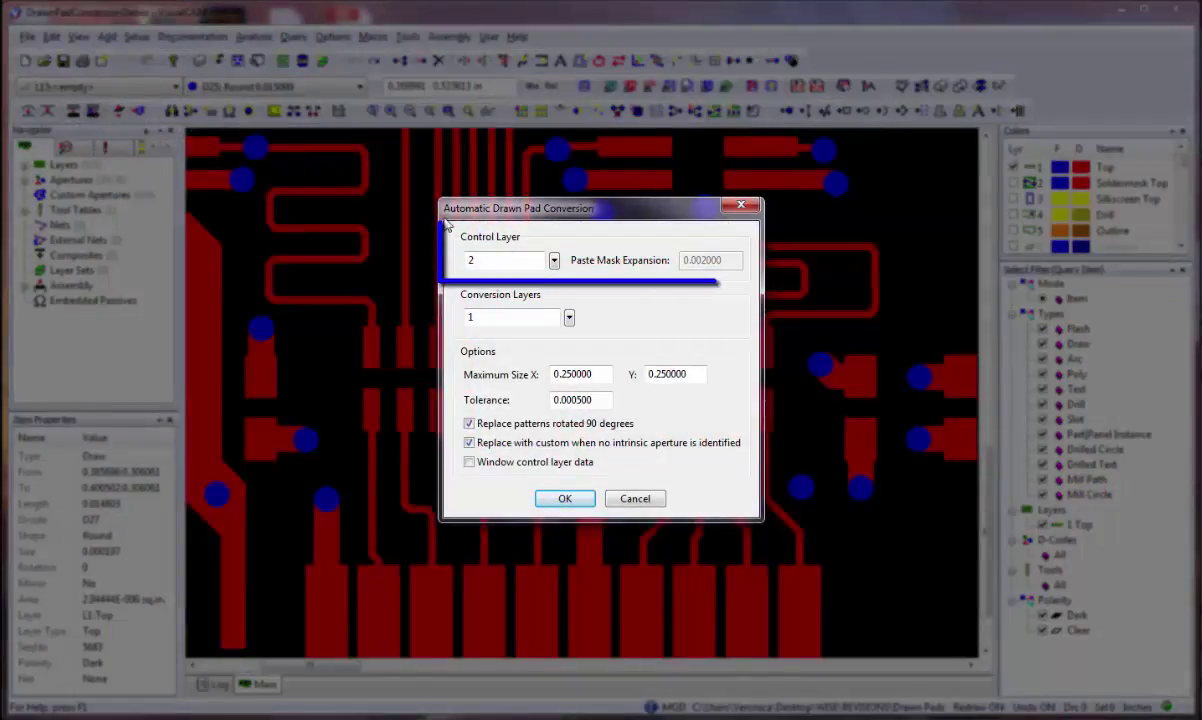
{"action": "left_click", "coordinate": [554, 261]}
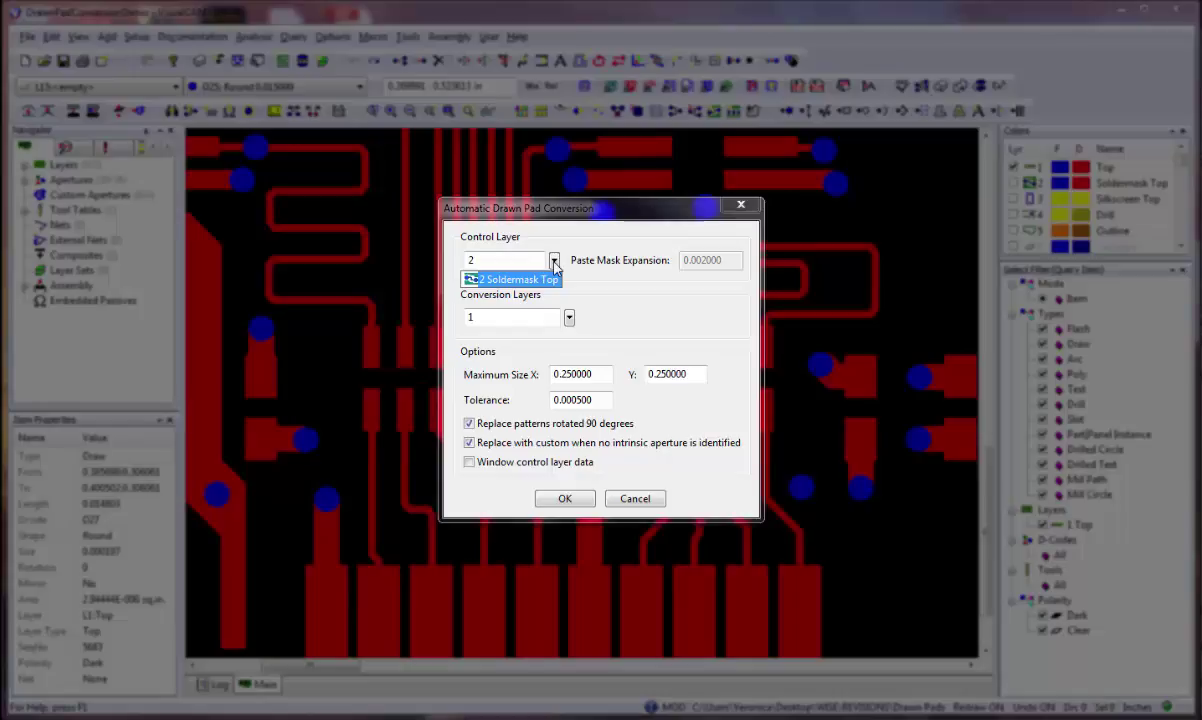
{"action": "left_click", "coordinate": [528, 280]}
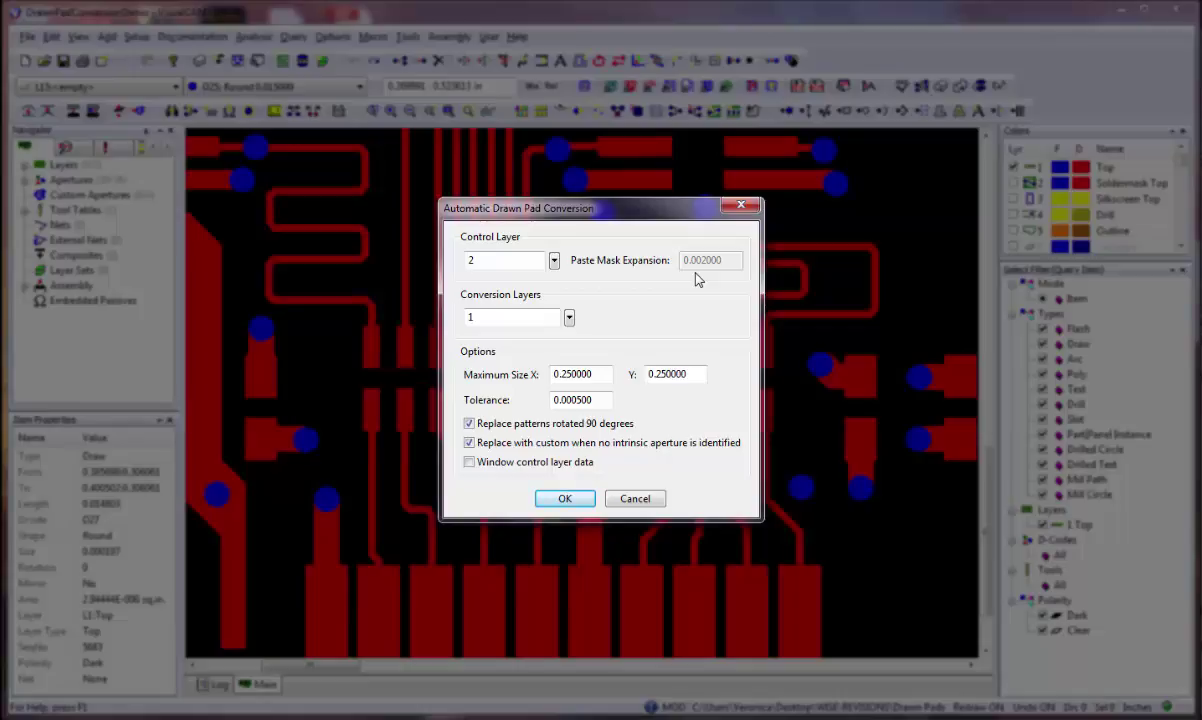
{"action": "left_click", "coordinate": [569, 317]}
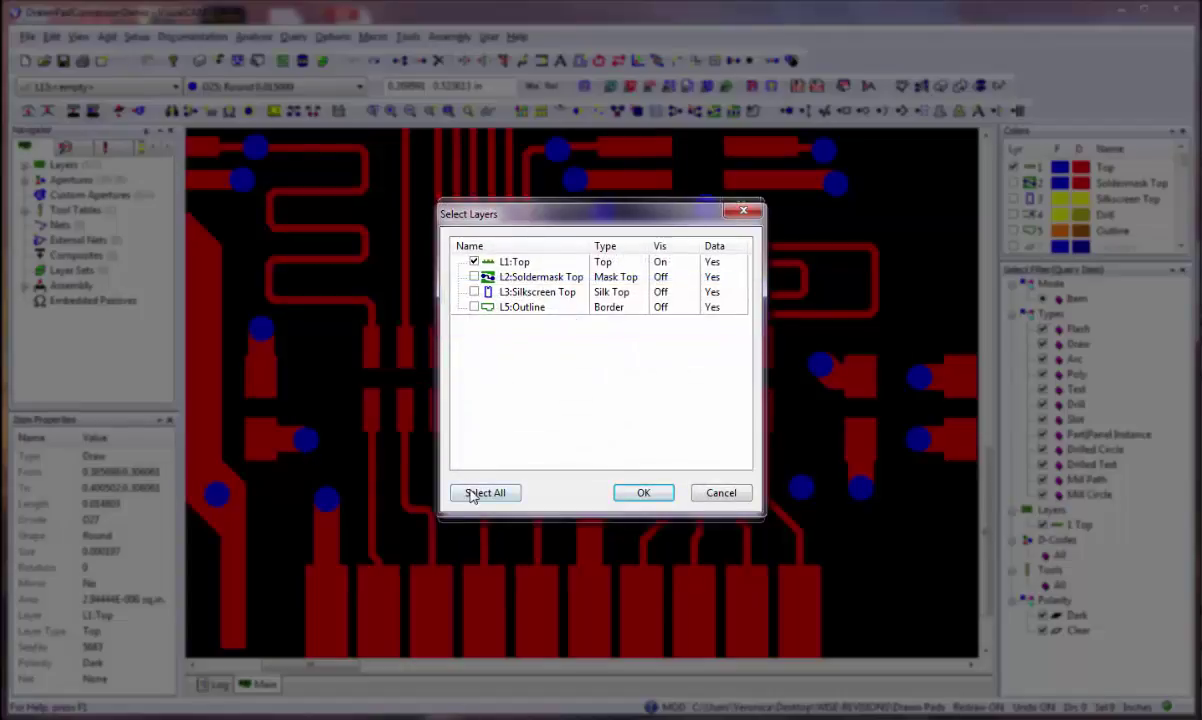
{"action": "left_click", "coordinate": [476, 494]}
{"action": "left_click", "coordinate": [484, 493]}
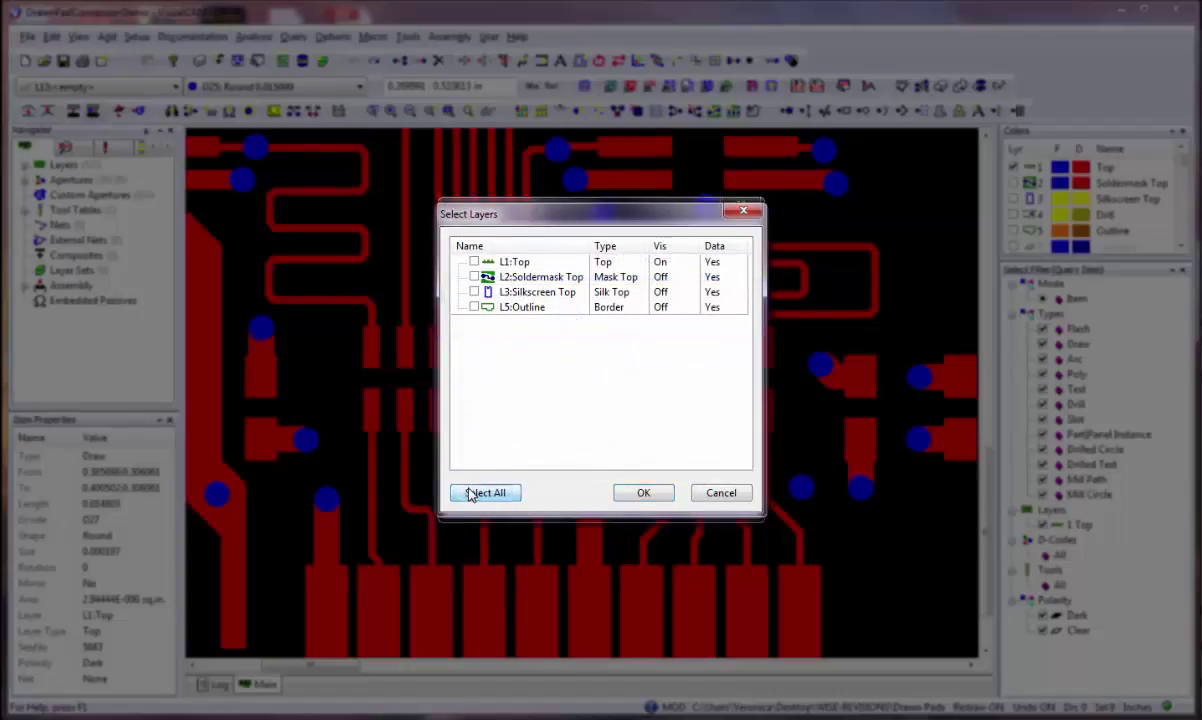
{"action": "left_click", "coordinate": [474, 262]}
{"action": "left_click", "coordinate": [628, 493]}
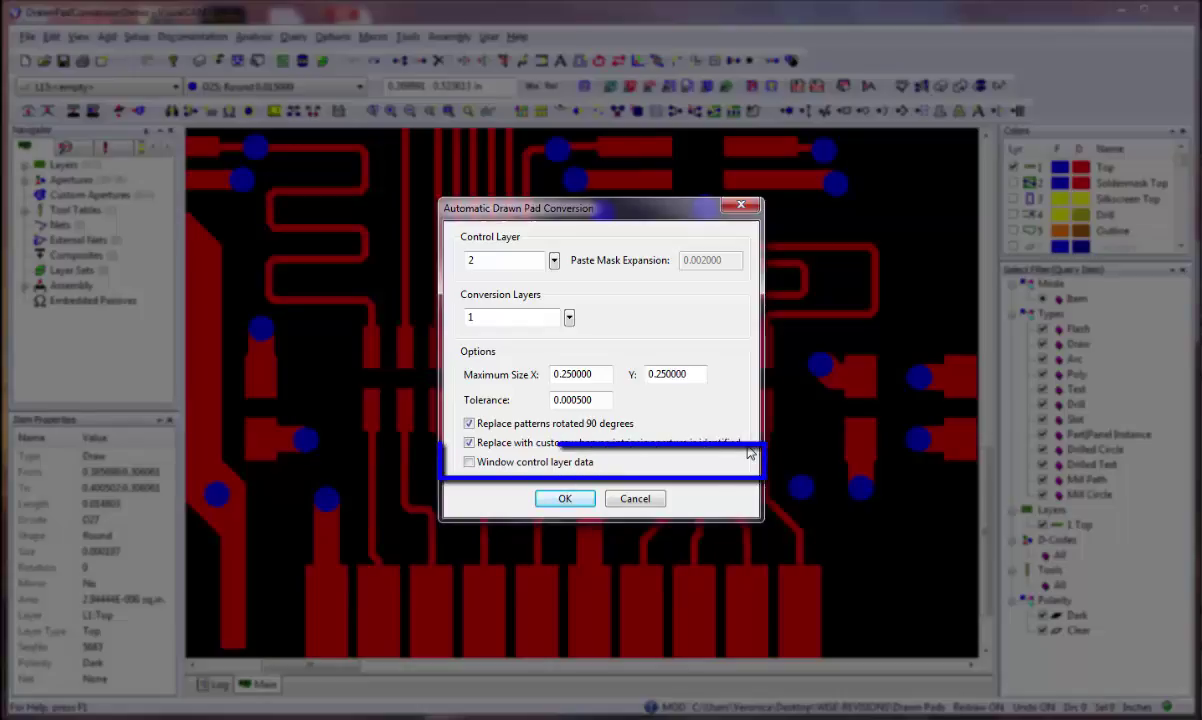
- Run the automatic drawn pad conversion with Window control layer data turned off
{"action": "left_click", "coordinate": [470, 462]}
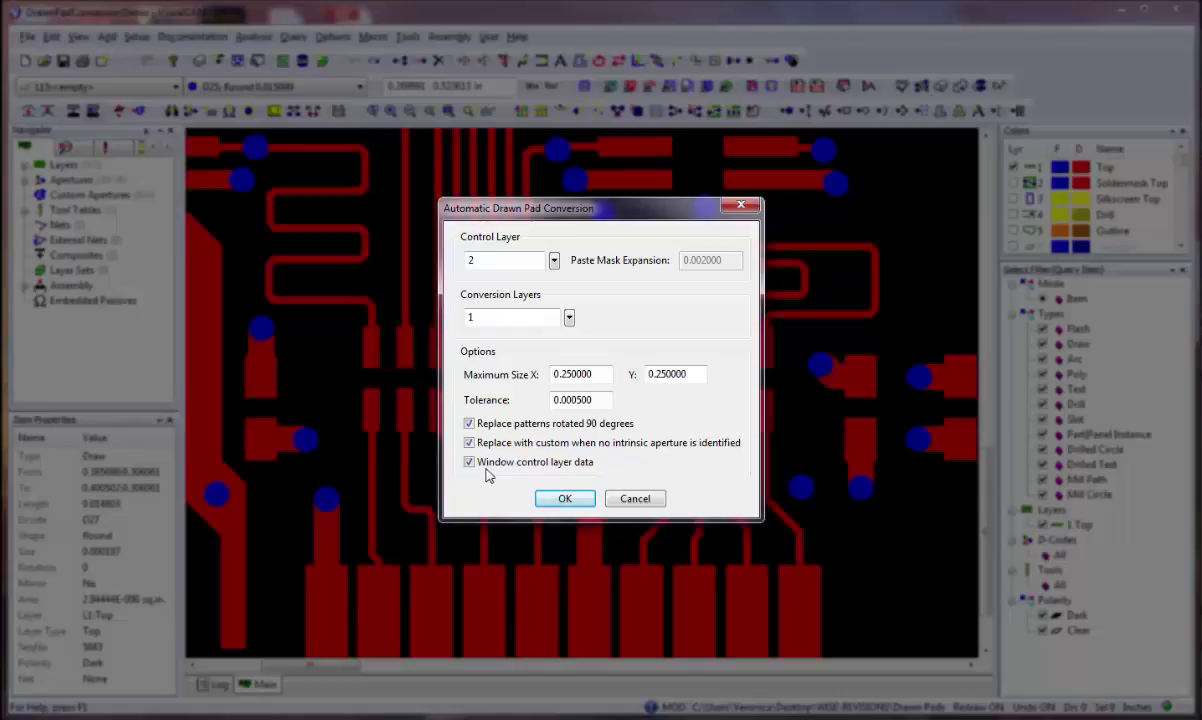
{"action": "left_click", "coordinate": [471, 463]}
{"action": "left_click", "coordinate": [566, 499]}
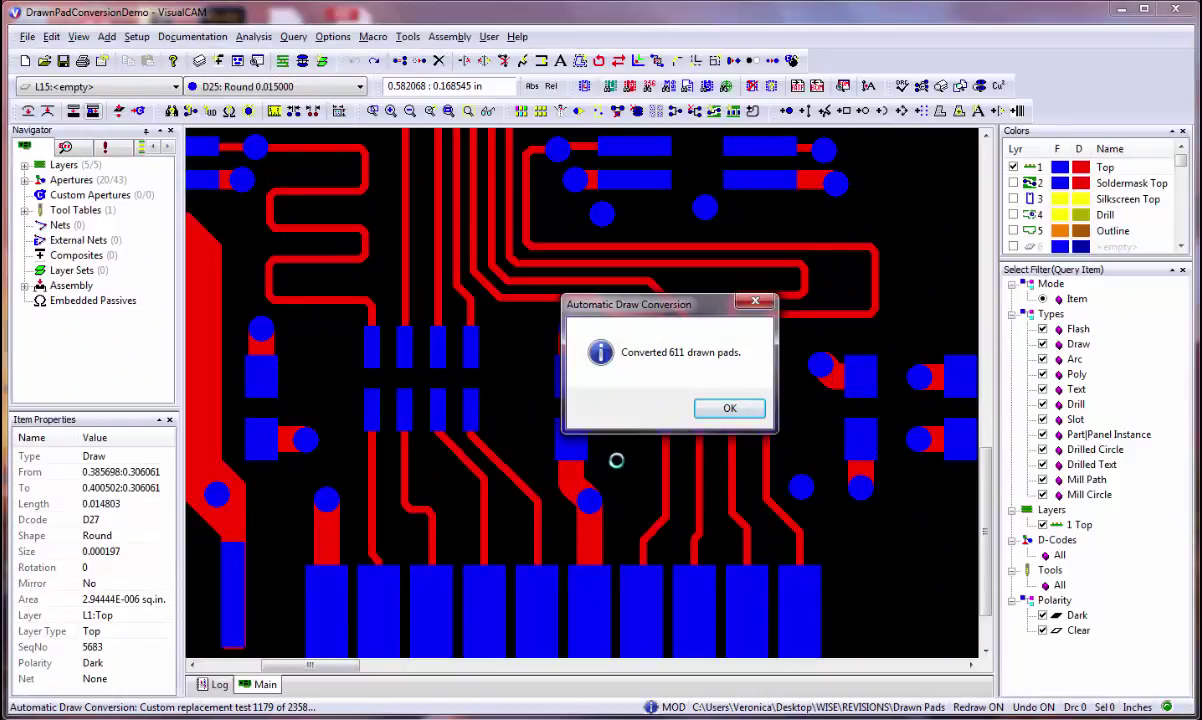
{"action": "left_click", "coordinate": [727, 408]}
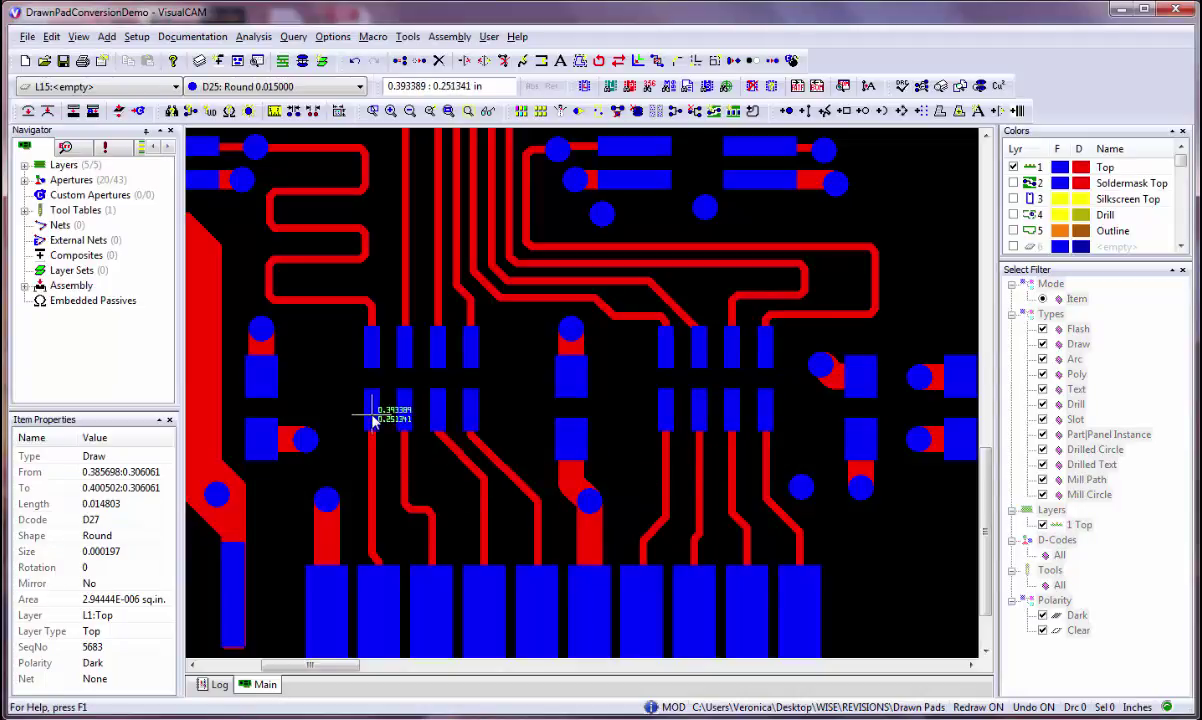
- Query the converted pad at the end of the serpentine trace and inspect its D51 flash
{"action": "left_click", "coordinate": [172, 110]}
{"action": "left_click", "coordinate": [372, 357]}
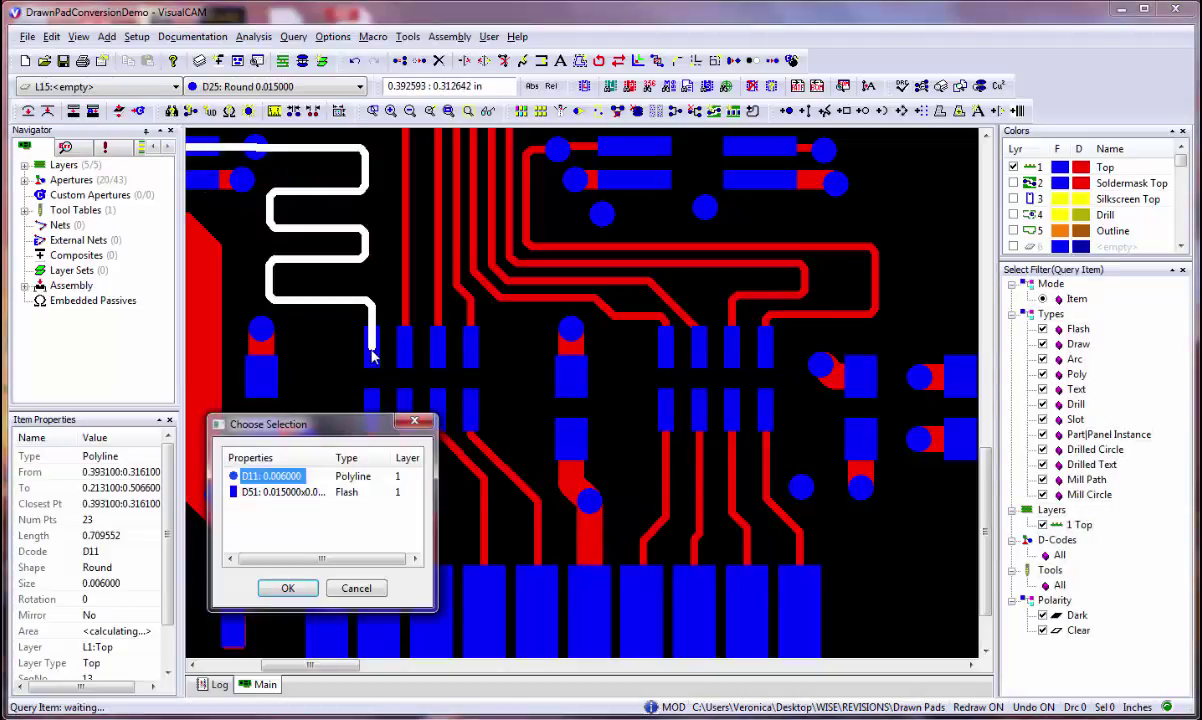
{"action": "left_click", "coordinate": [289, 494]}
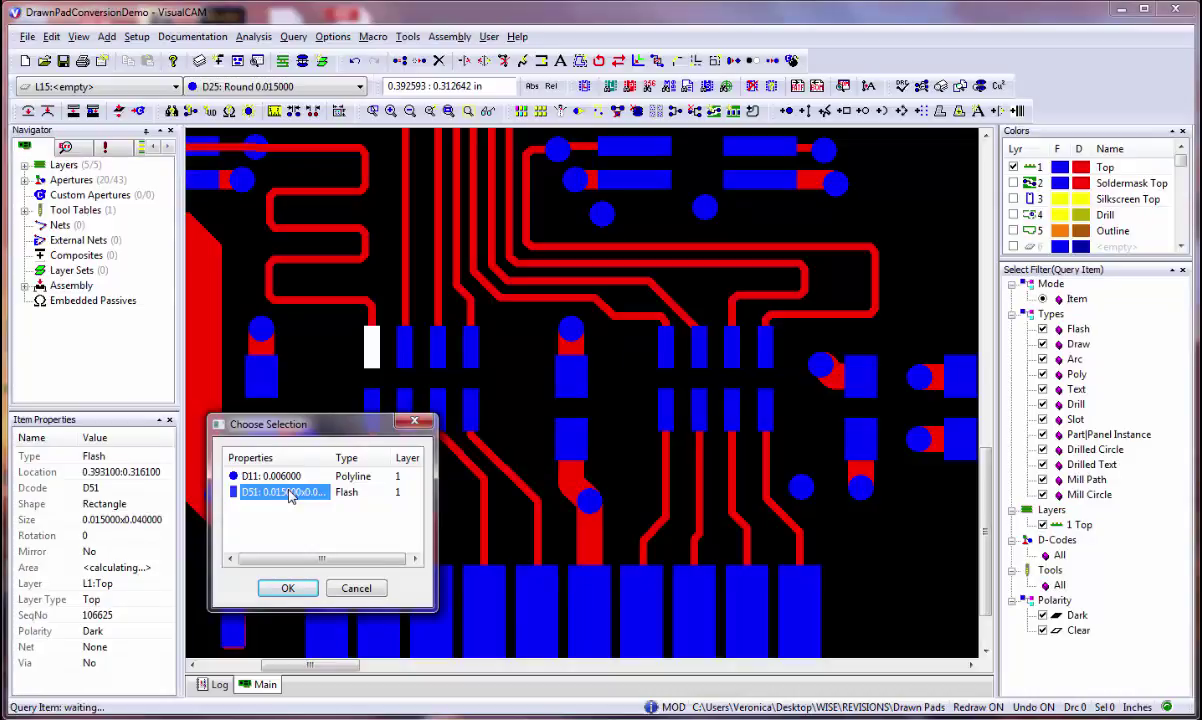
{"action": "left_click", "coordinate": [296, 589]}
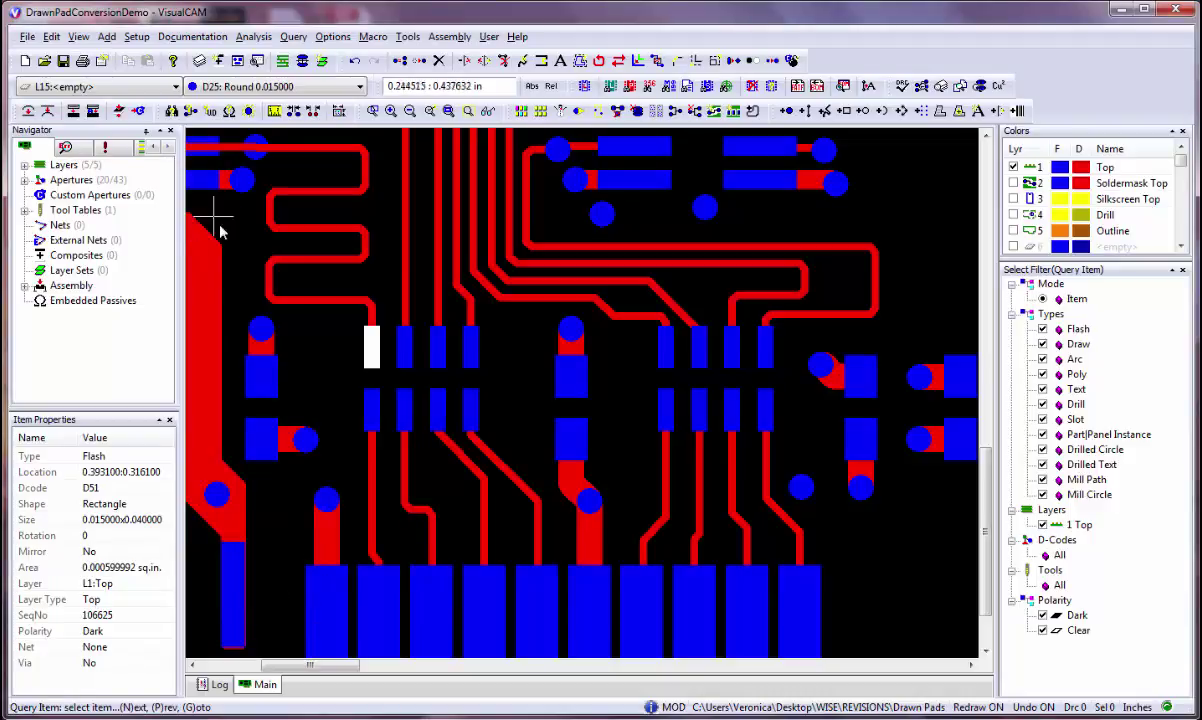
- Undo the Automatic Drawn Pad Conversion
{"action": "left_click", "coordinate": [52, 37]}
{"action": "left_click", "coordinate": [75, 56]}
{"action": "left_click", "coordinate": [560, 305]}
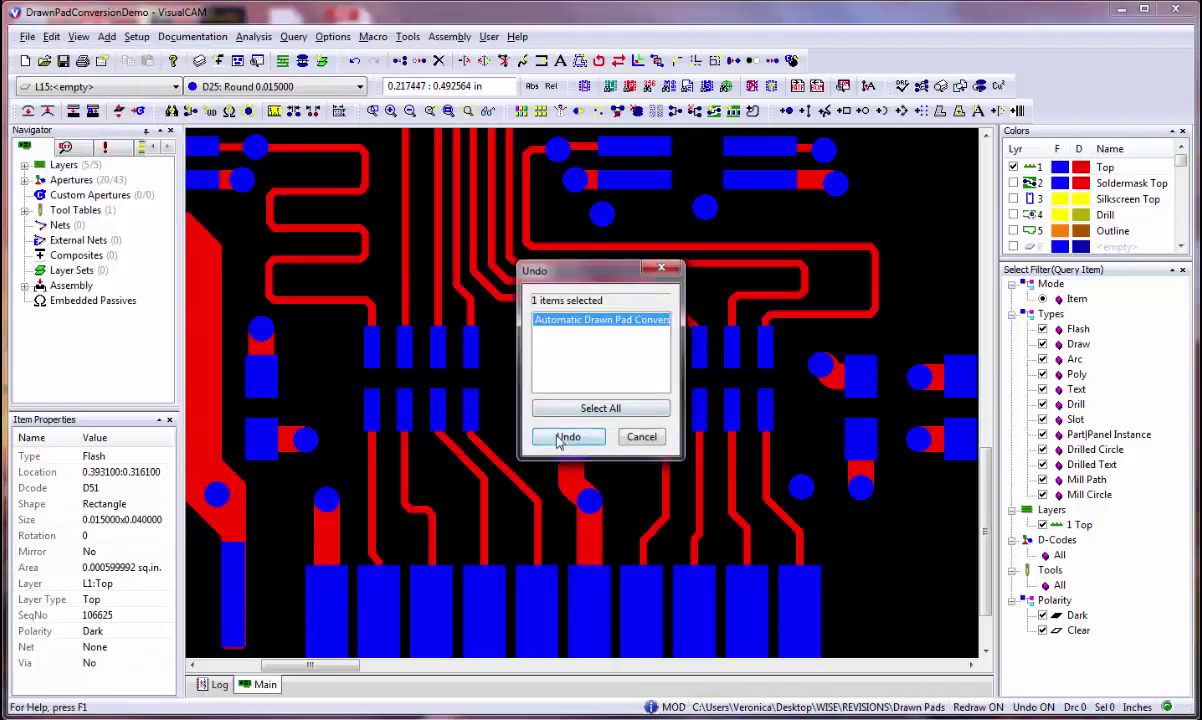
{"action": "left_click", "coordinate": [558, 432]}
- Start the Select Draws pad conversion and window-select the draws of the upper pad at the end of the serpentine trace
{"action": "left_click", "coordinate": [408, 37]}
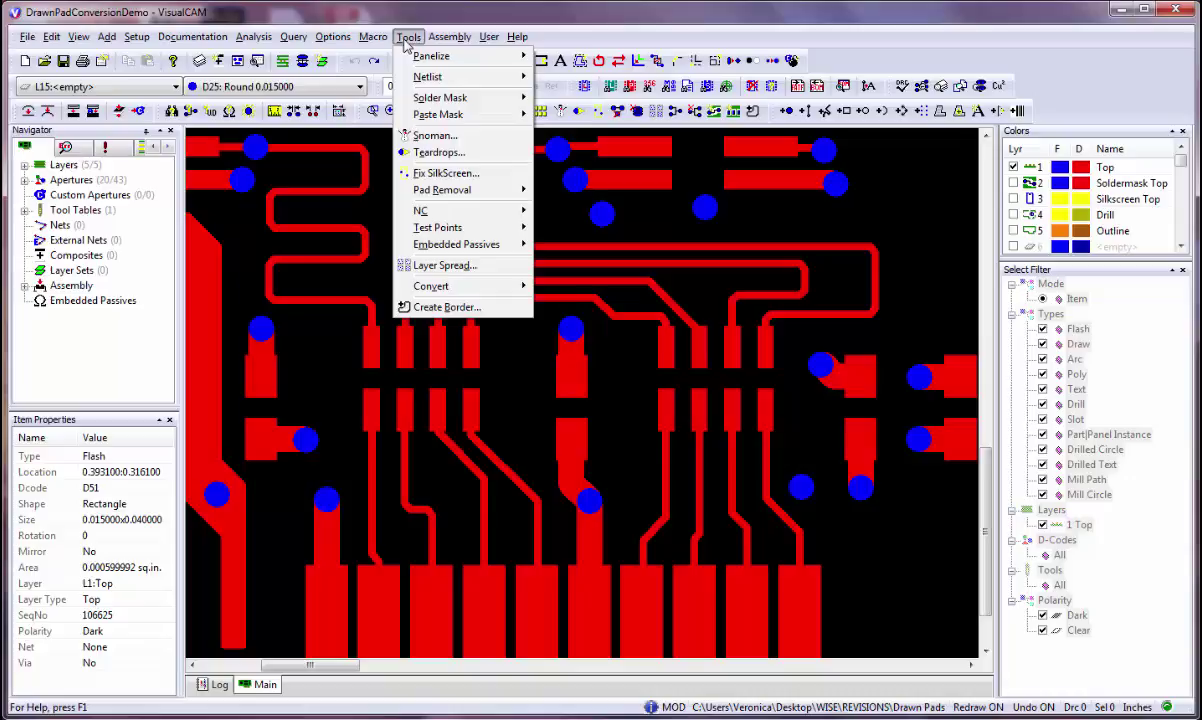
{"action": "mouse_move", "coordinate": [446, 289]}
{"action": "mouse_move", "coordinate": [600, 287]}
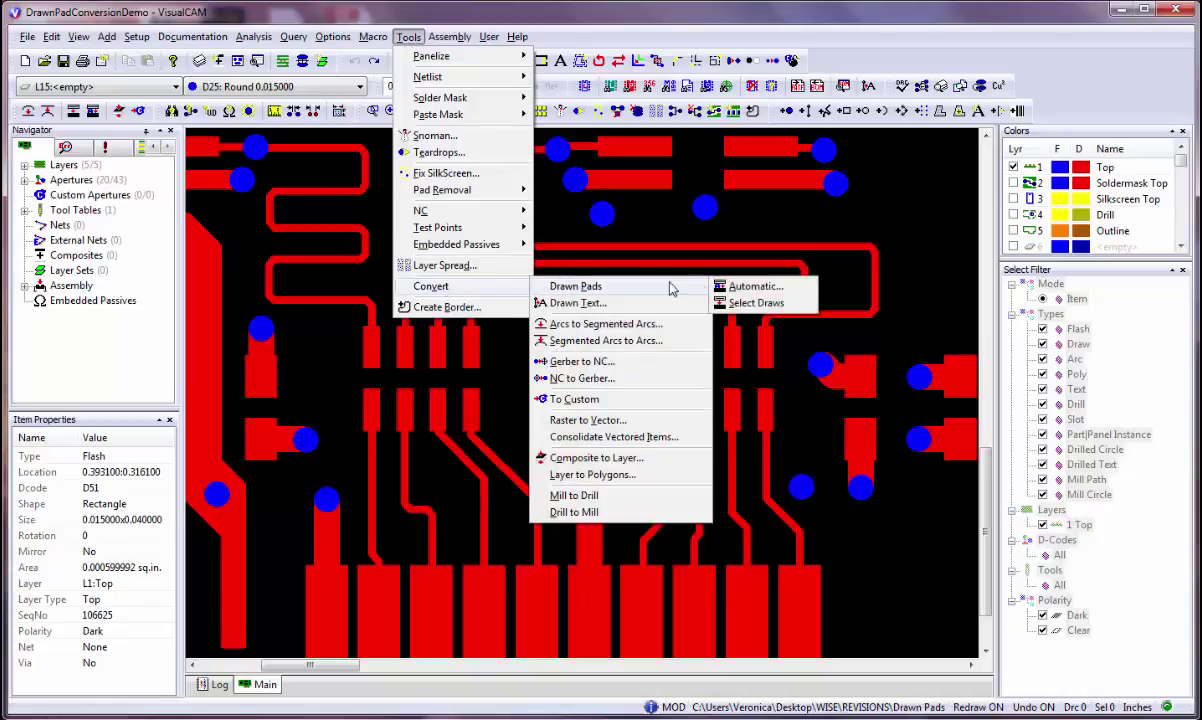
{"action": "left_click", "coordinate": [752, 305]}
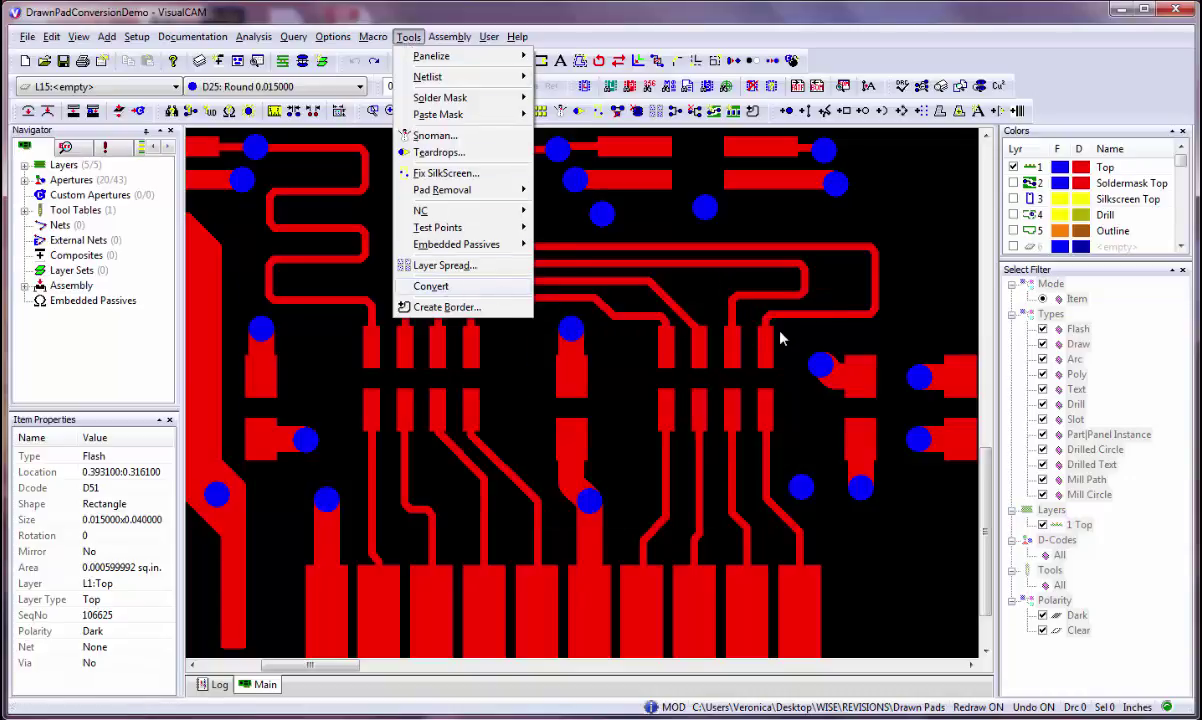
{"action": "left_click", "coordinate": [72, 112]}
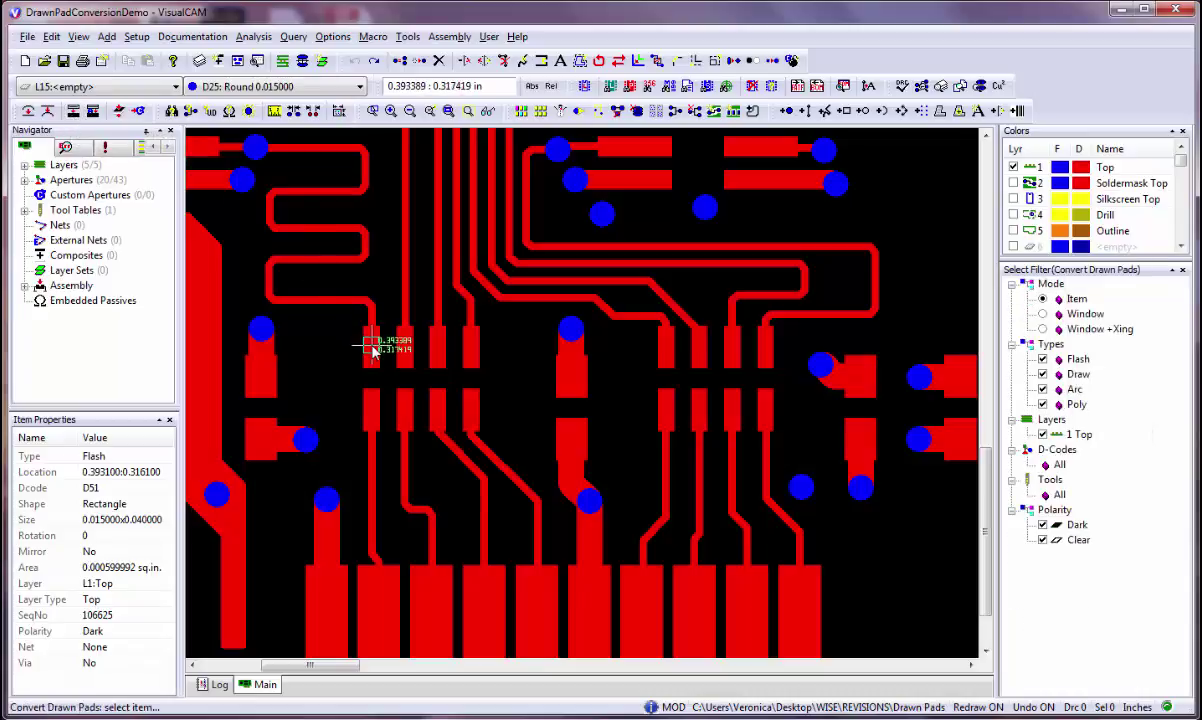
{"action": "scroll", "coordinate": [371, 348], "scroll_direction": "up", "scroll_amount": 3}
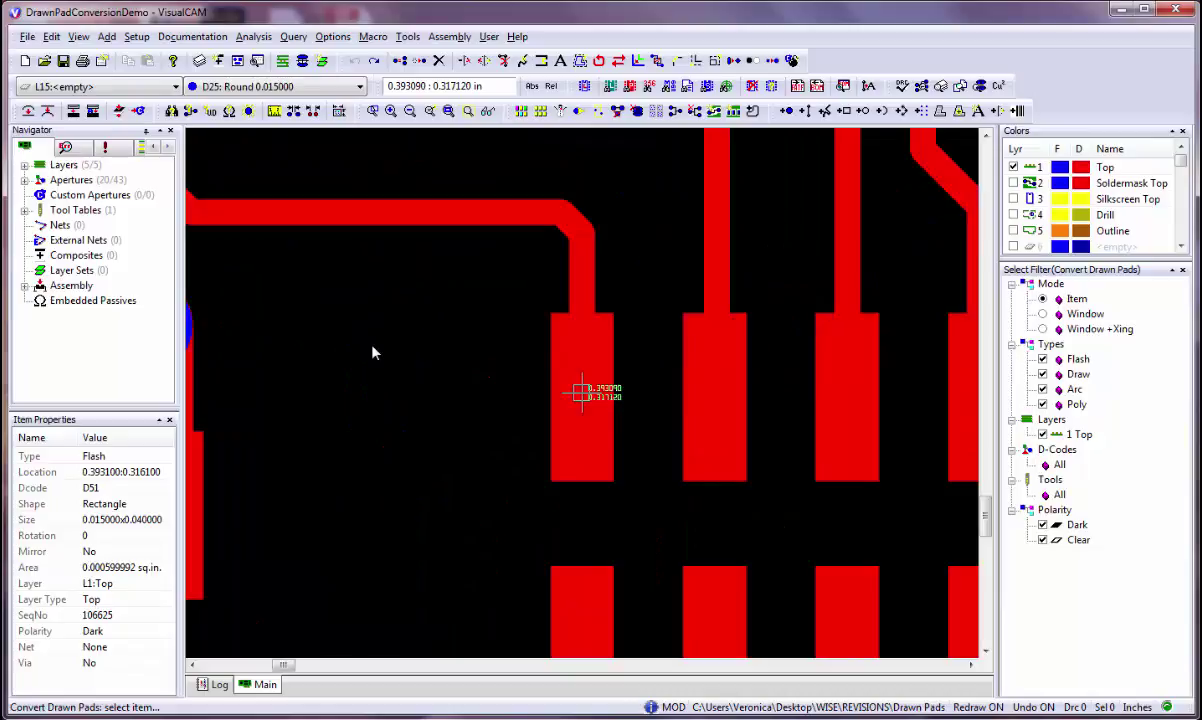
{"action": "left_click", "coordinate": [1042, 314]}
{"action": "left_click", "coordinate": [538, 306]}
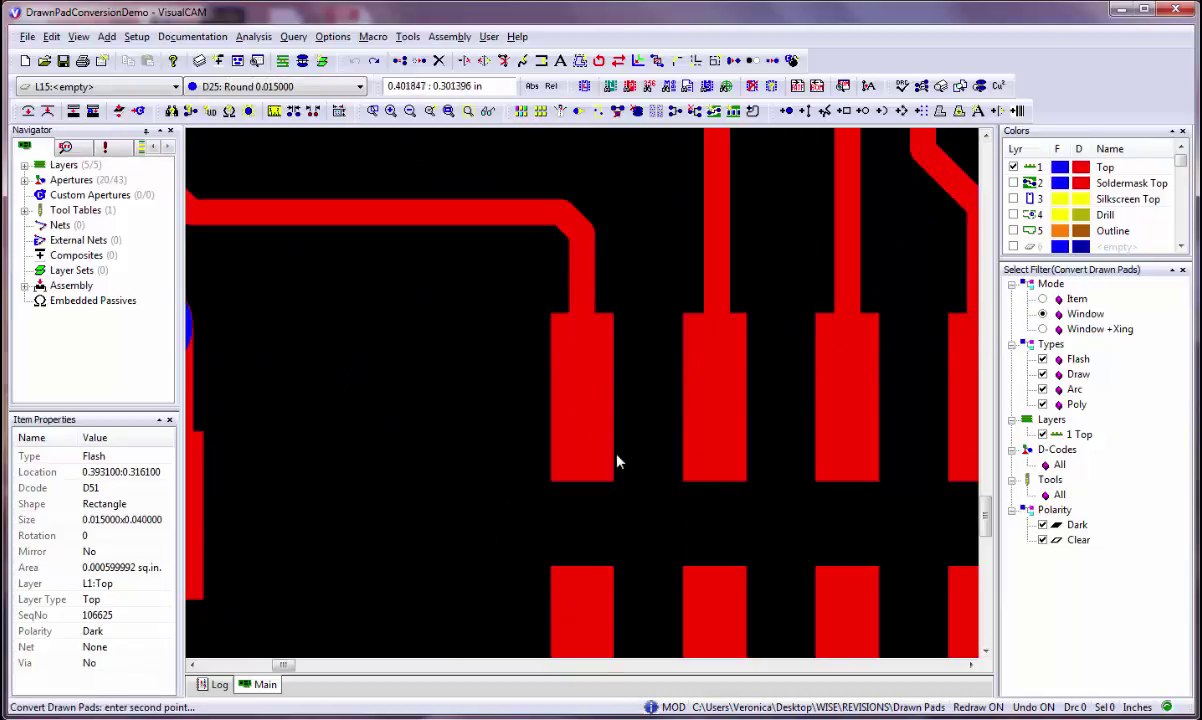
{"action": "left_click", "coordinate": [626, 497]}
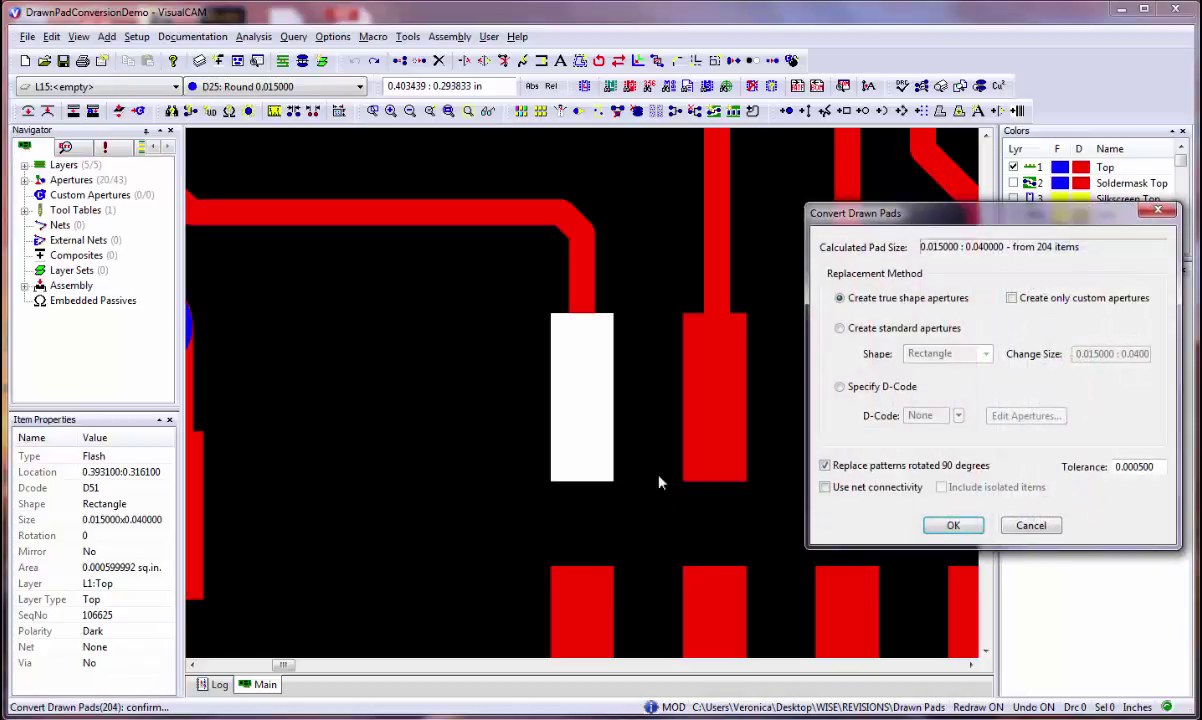
{"action": "left_click_drag", "start_coordinate": [854, 222], "coordinate": [488, 207]}
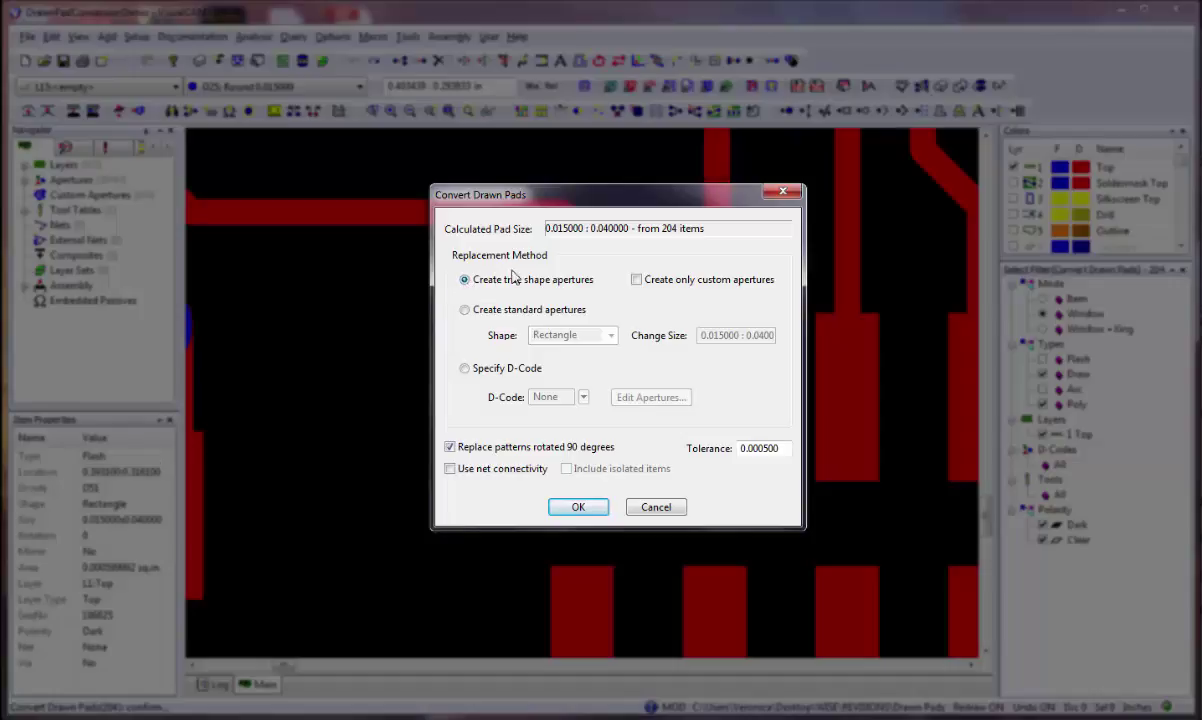
- Try the option to create only custom apertures, and switch the replacement method to standard apertures with the Rectangle shape
{"action": "left_click", "coordinate": [636, 281]}
{"action": "left_click", "coordinate": [465, 311]}
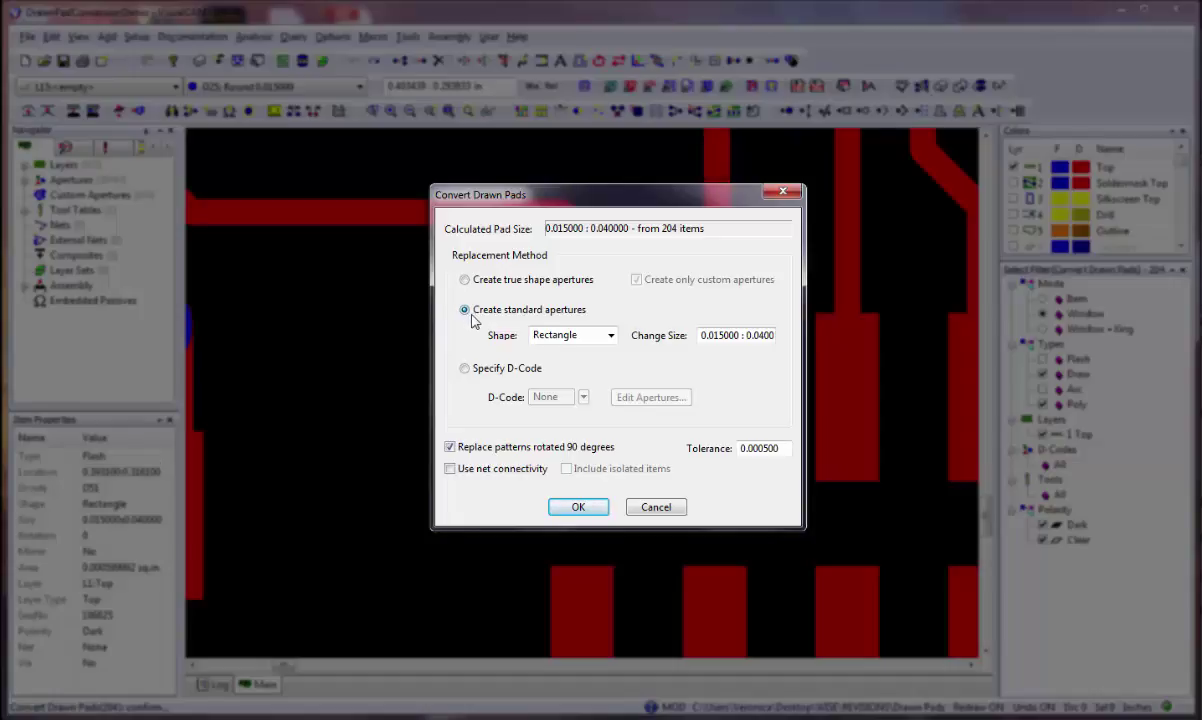
{"action": "left_click", "coordinate": [612, 337]}
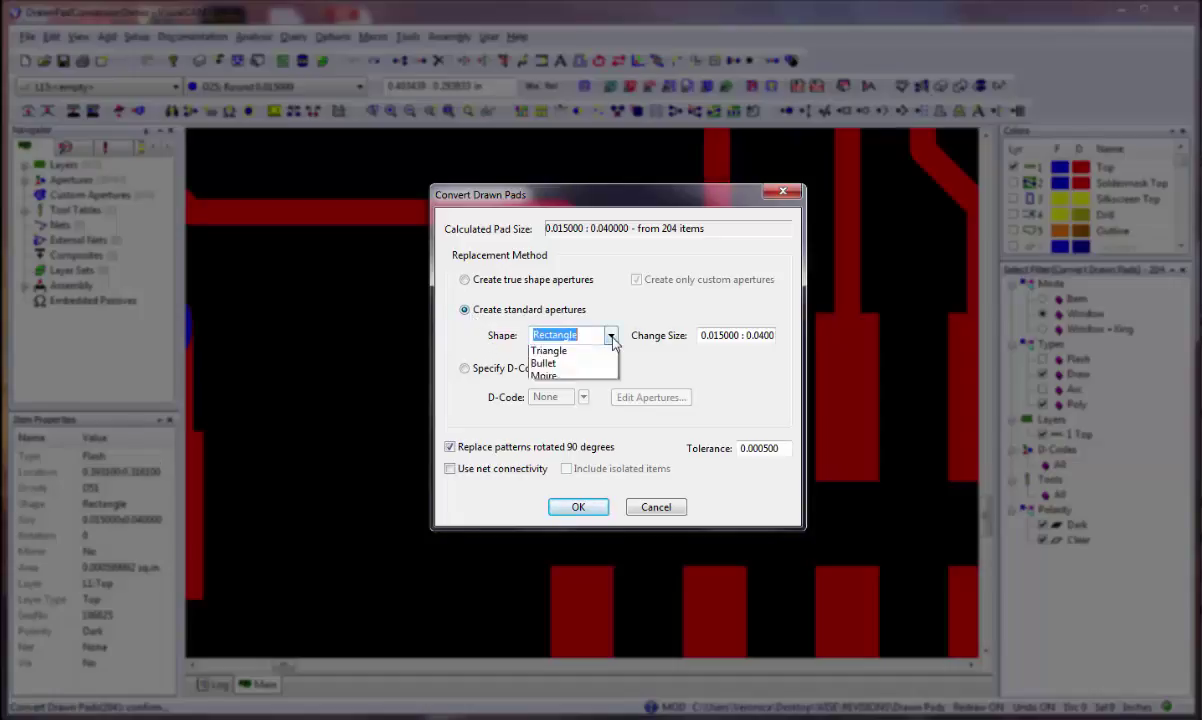
{"action": "left_click", "coordinate": [595, 379]}
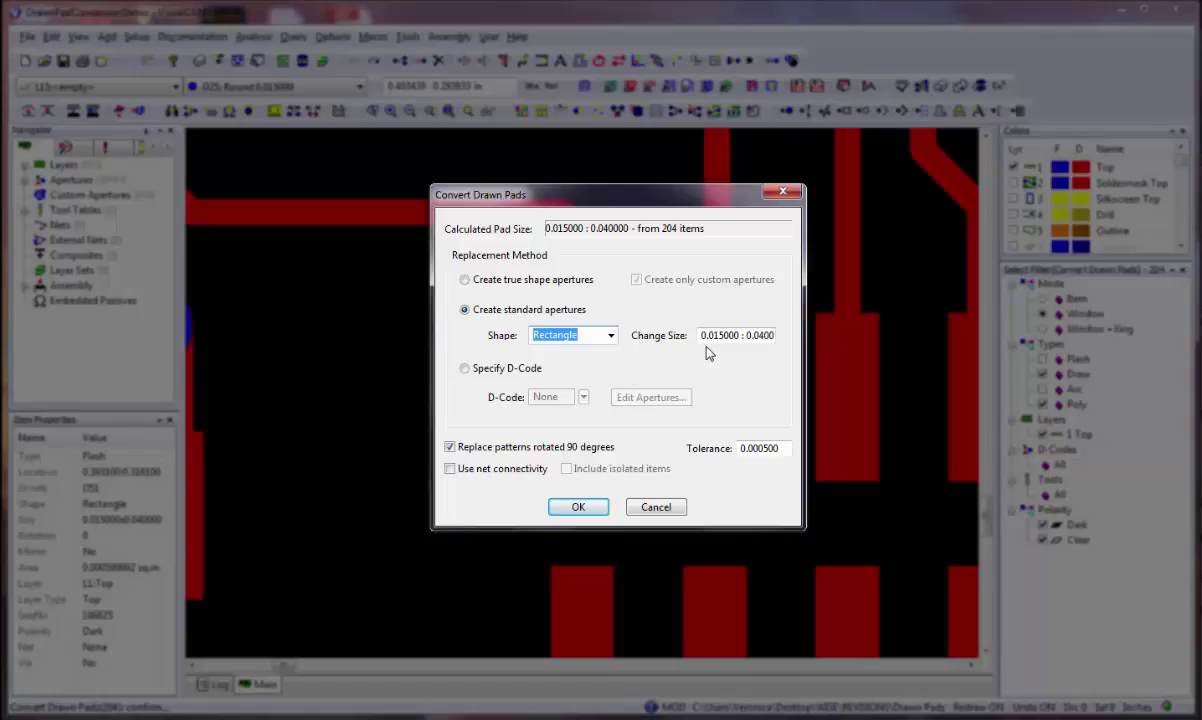
- Try the Specify D-Code replacement method and look through the available D-Codes and the Aperture Setup
{"action": "left_click", "coordinate": [464, 368]}
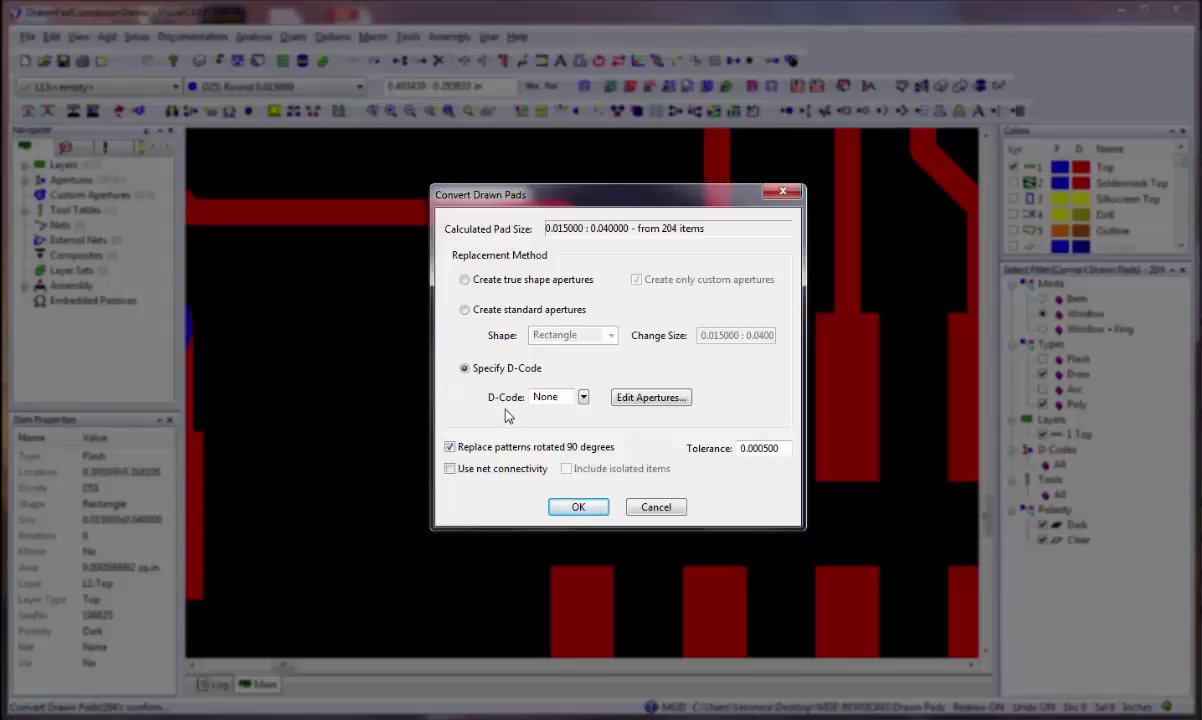
{"action": "left_click", "coordinate": [583, 398]}
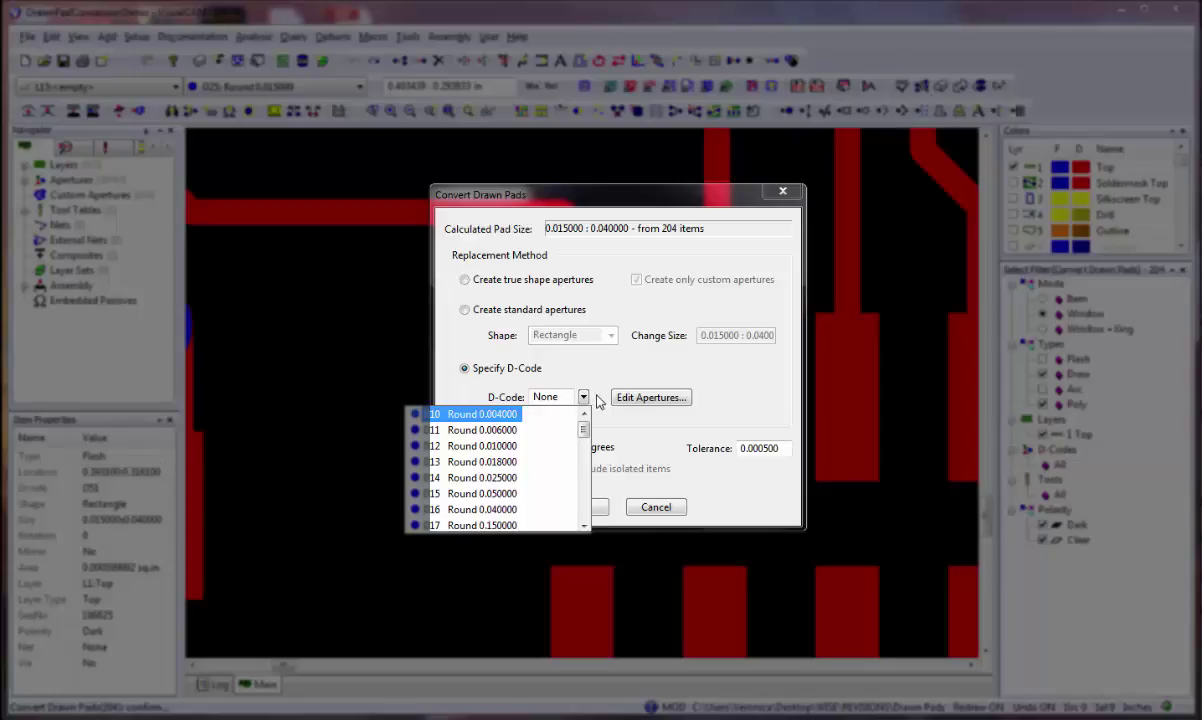
{"action": "left_click", "coordinate": [598, 400]}
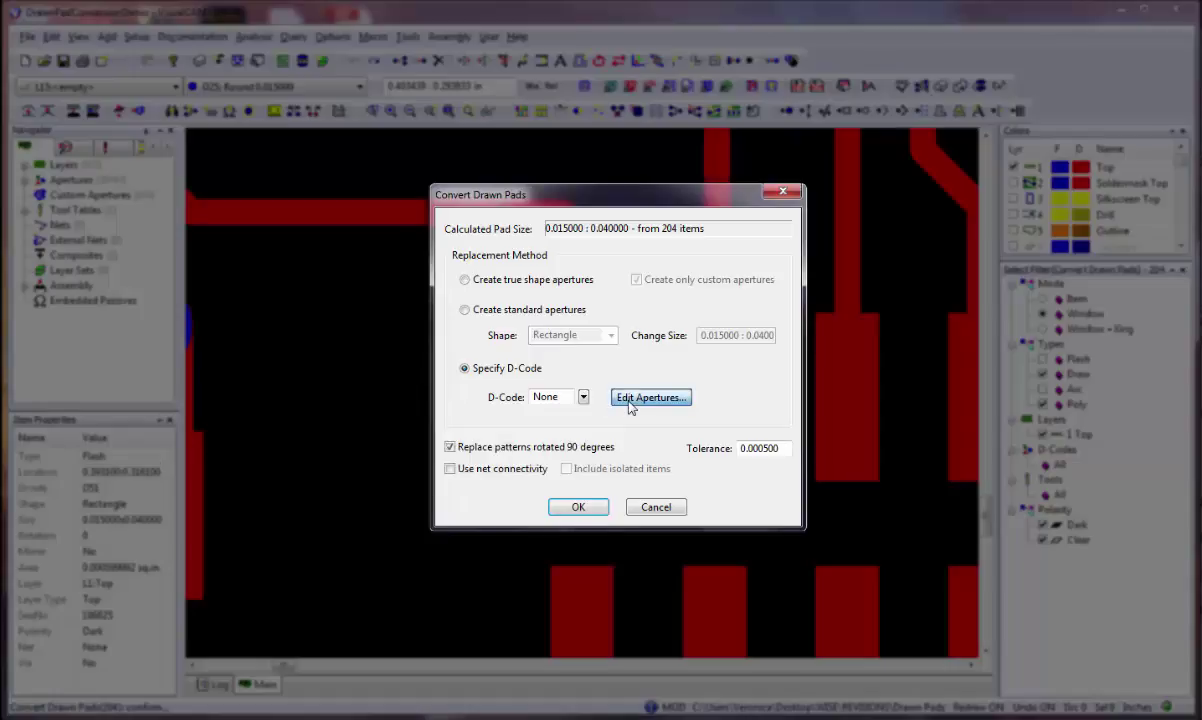
{"action": "left_click", "coordinate": [630, 400]}
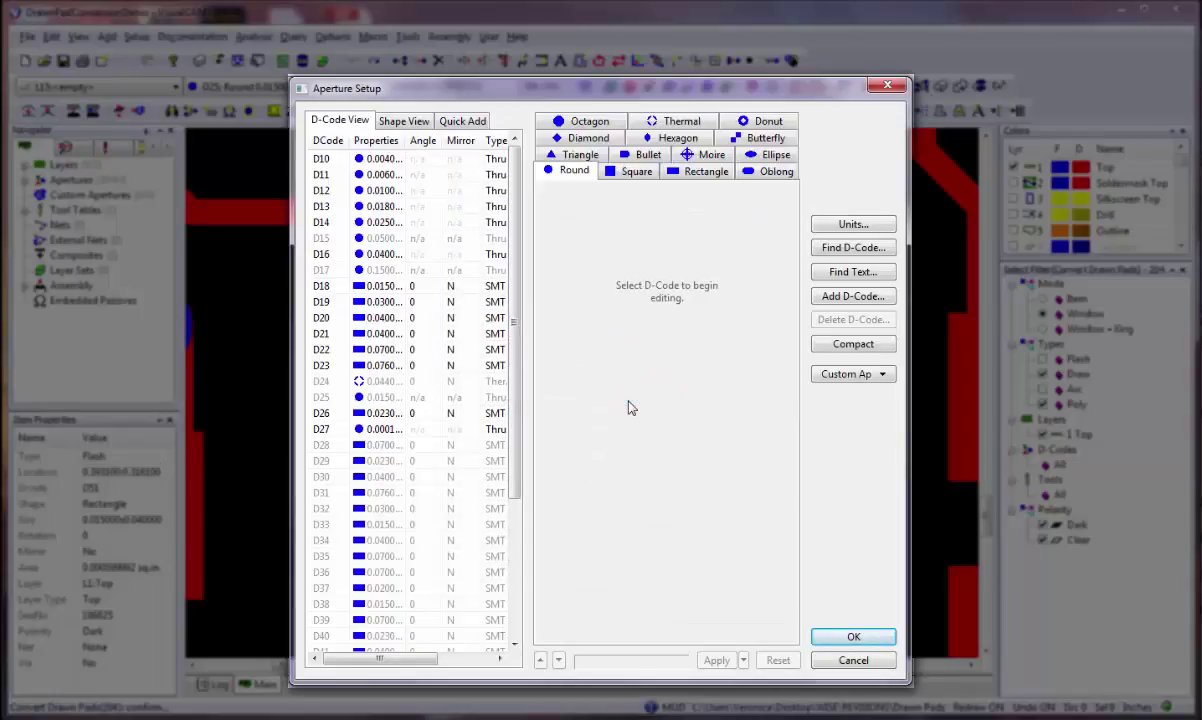
{"action": "left_click", "coordinate": [853, 636]}
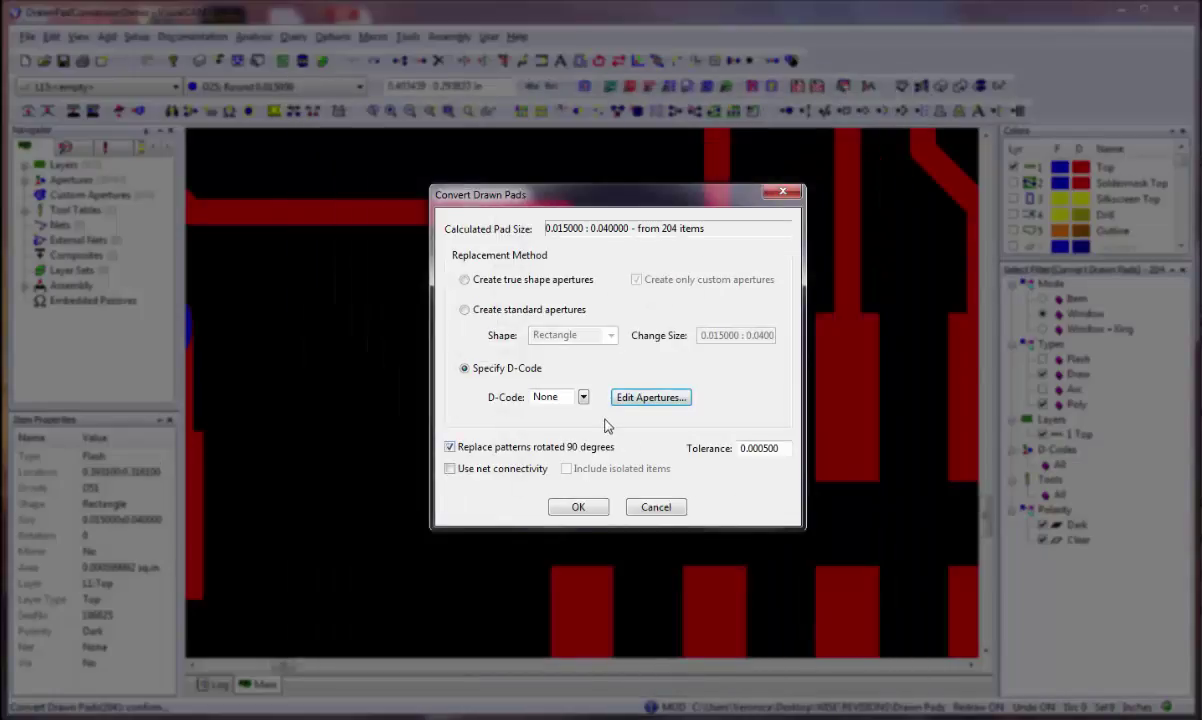
- Return to true shape apertures with custom-only creation off, and try net connectivity with isolated items included
{"action": "left_click", "coordinate": [465, 281]}
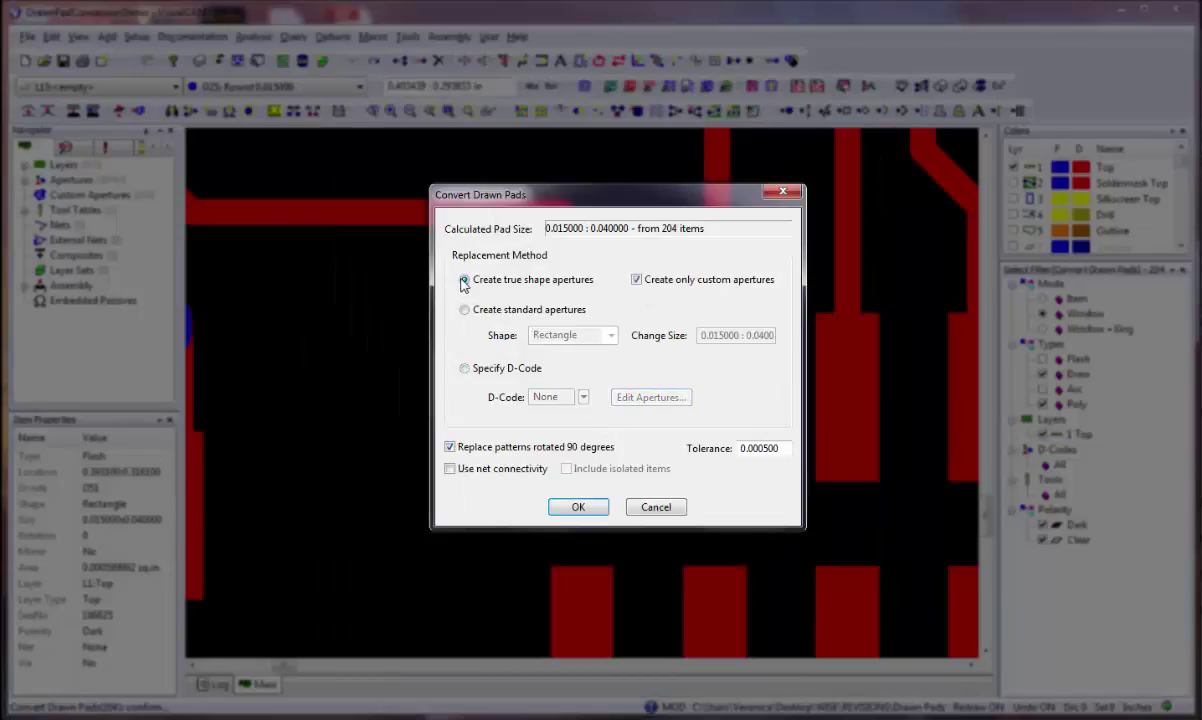
{"action": "left_click", "coordinate": [637, 281]}
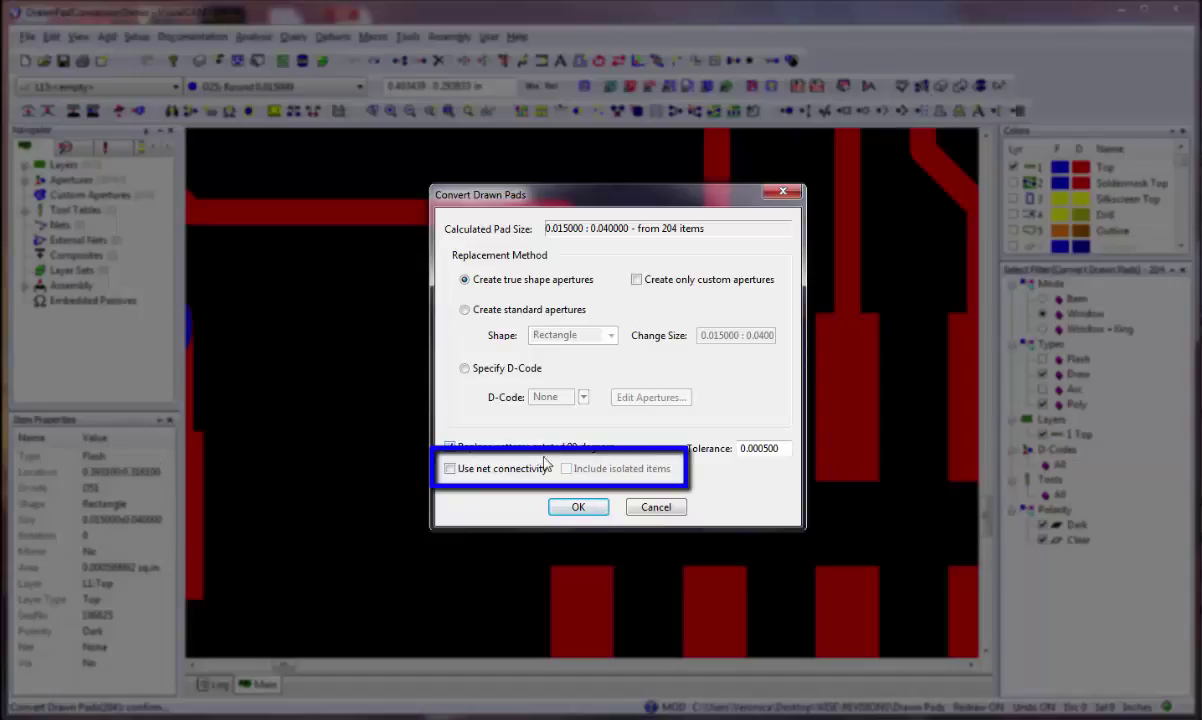
{"action": "left_click", "coordinate": [450, 470]}
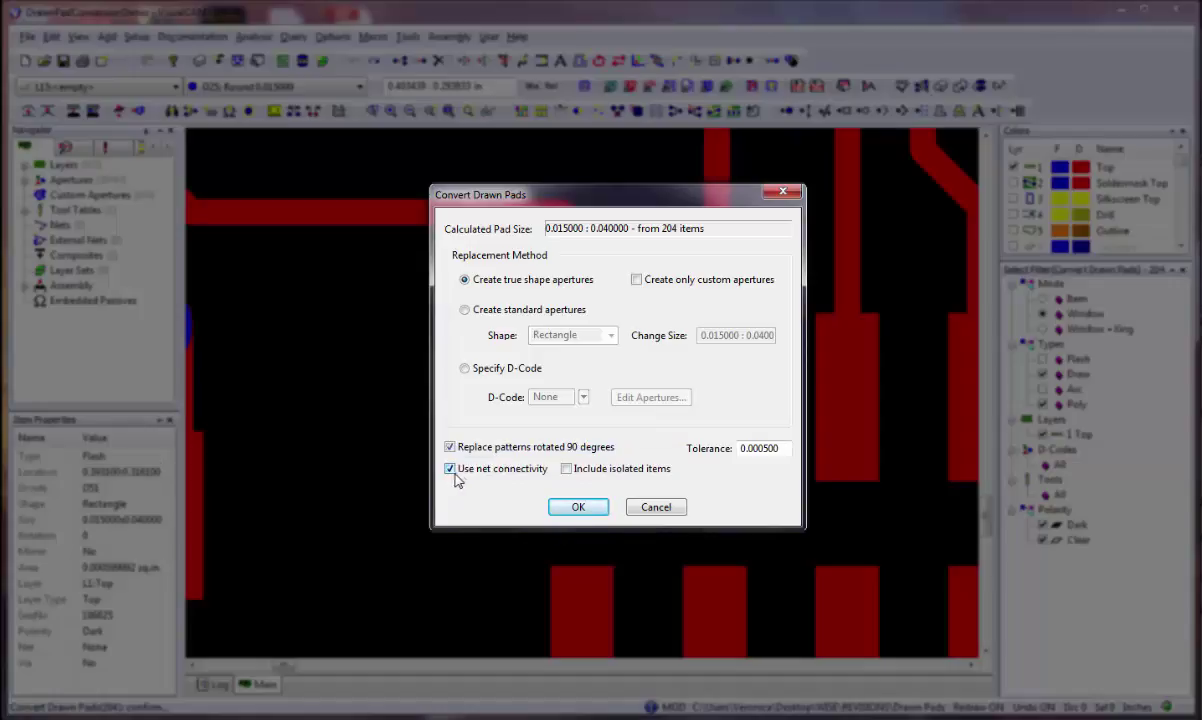
{"action": "left_click", "coordinate": [566, 469]}
{"action": "left_click", "coordinate": [450, 469]}
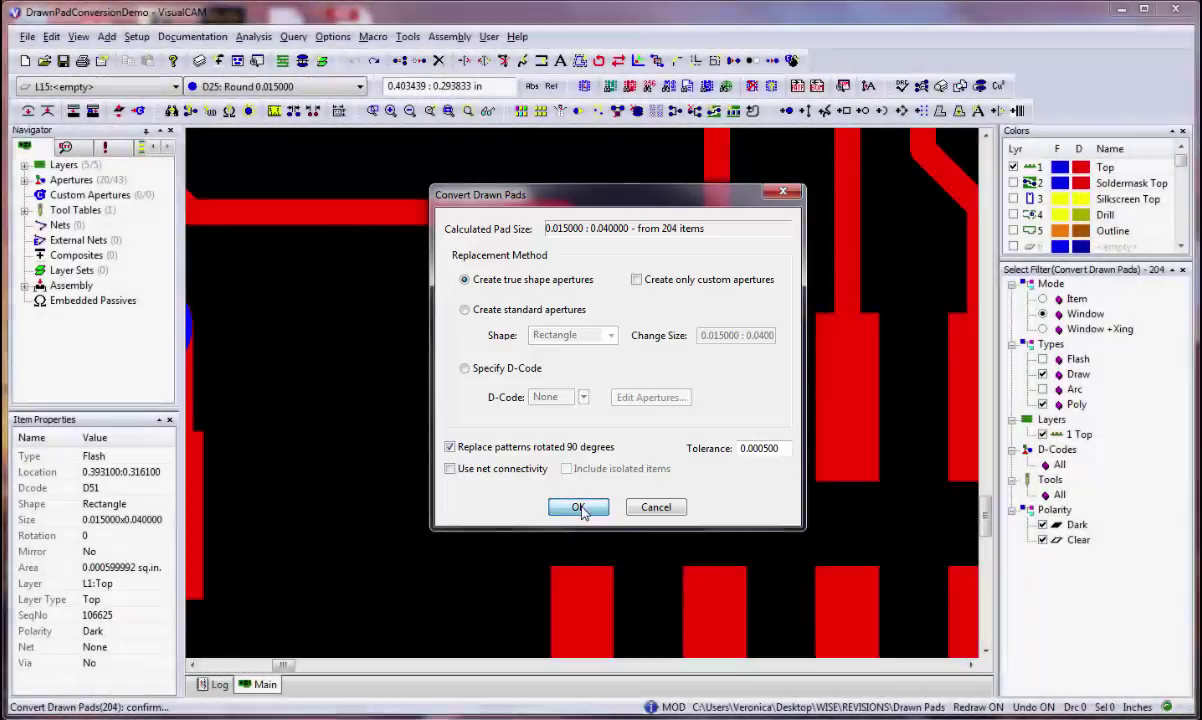
- Run the drawn pad conversion with true shape apertures and net connectivity off, replacing all matching pads
{"action": "left_click", "coordinate": [578, 507]}
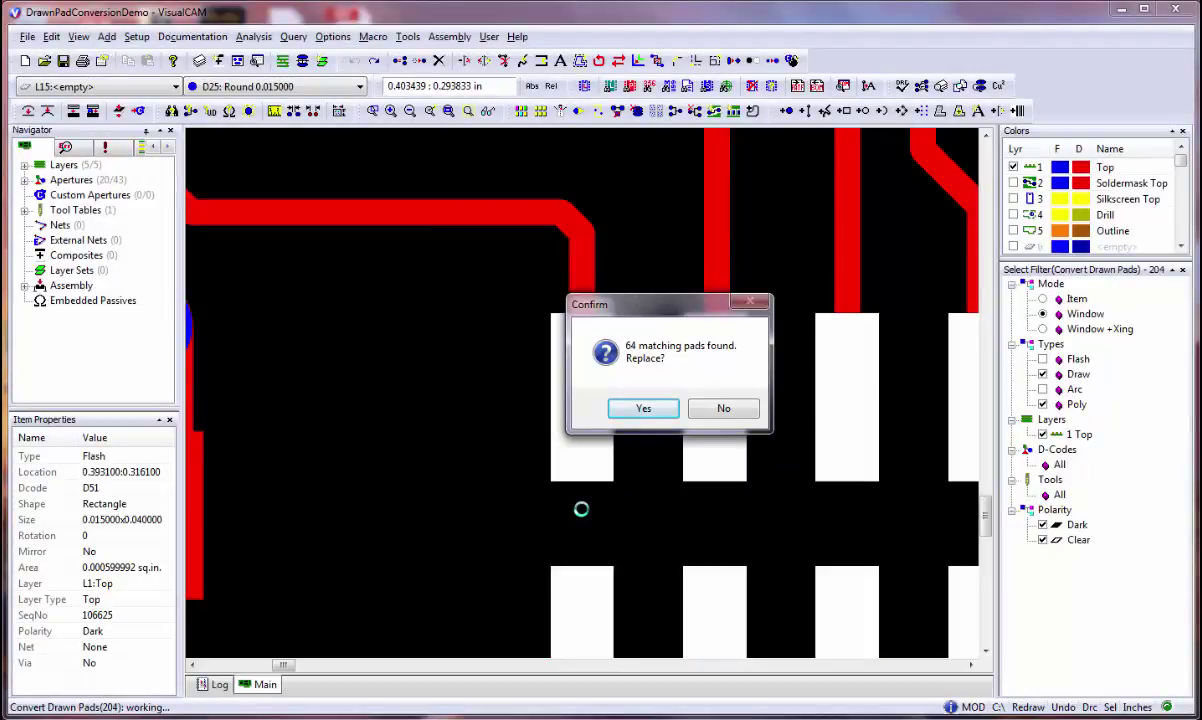
{"action": "left_click", "coordinate": [643, 412]}
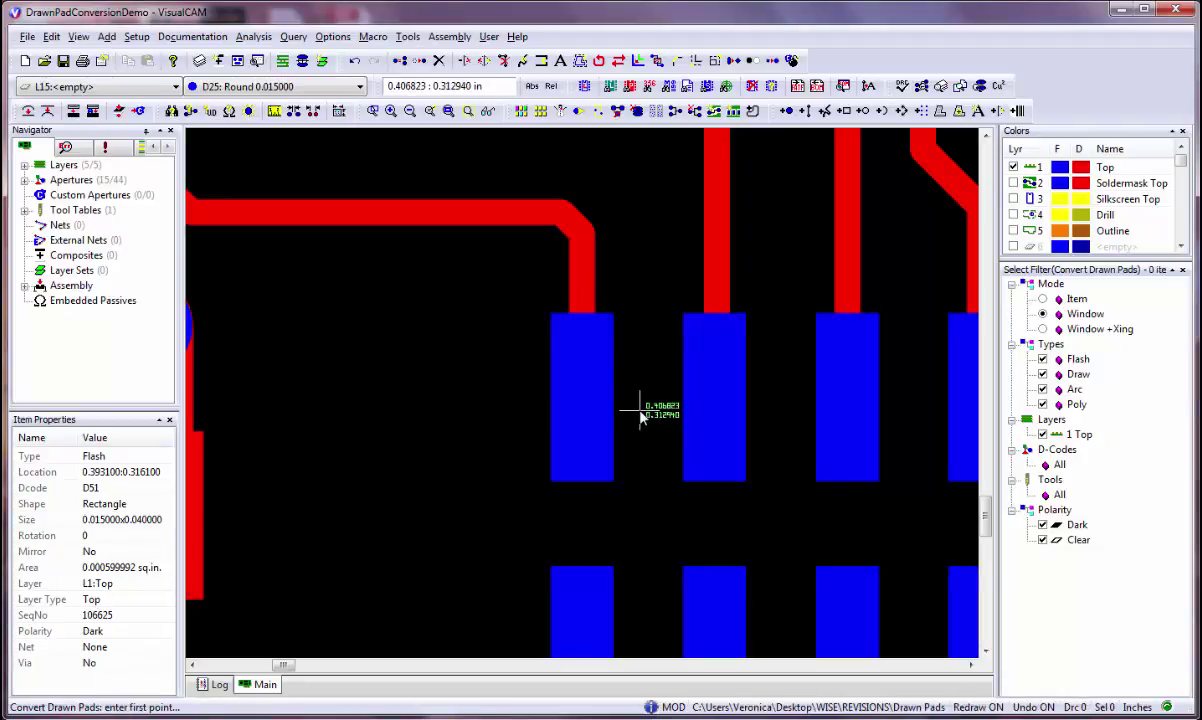
{"action": "scroll", "coordinate": [641, 417], "scroll_direction": "down", "scroll_amount": 3}
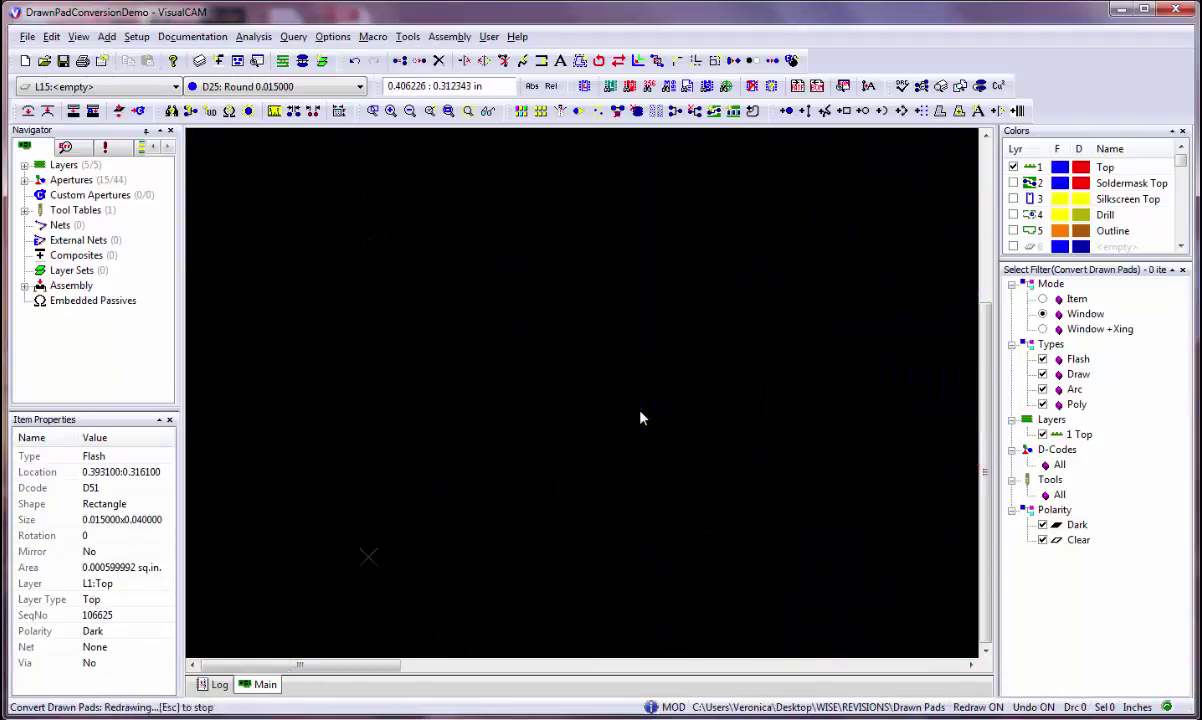